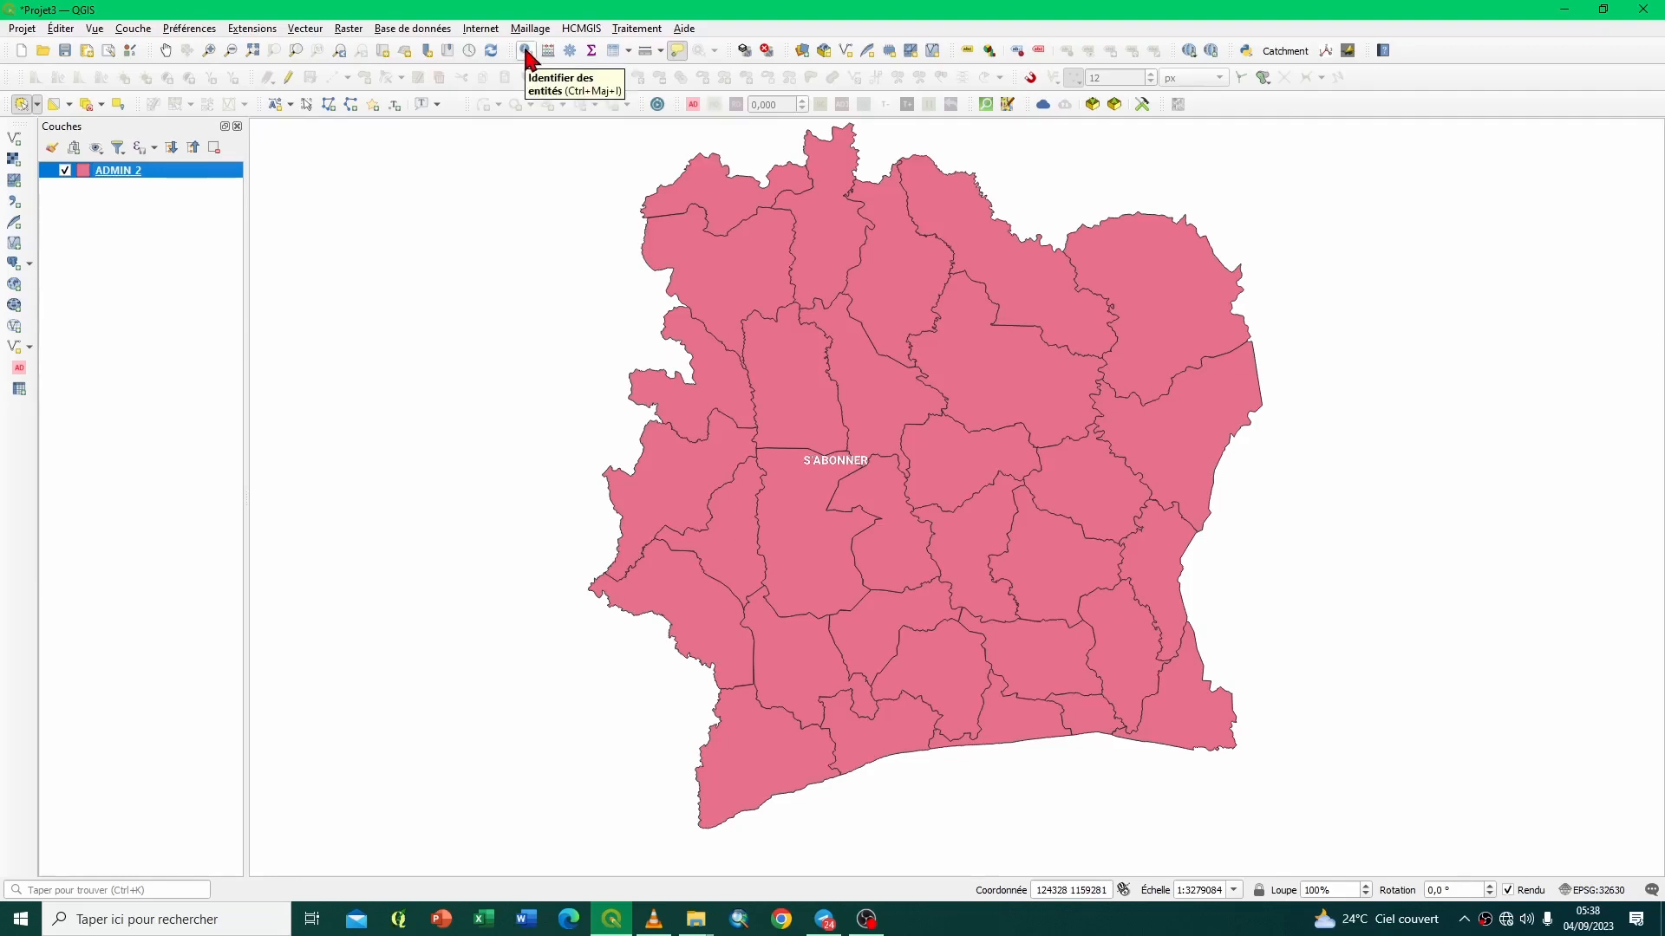
# Identify several ADMIN_2 regions on the map and read their attributes, ending with the south-easternmost region.
pyautogui.click(524, 51)
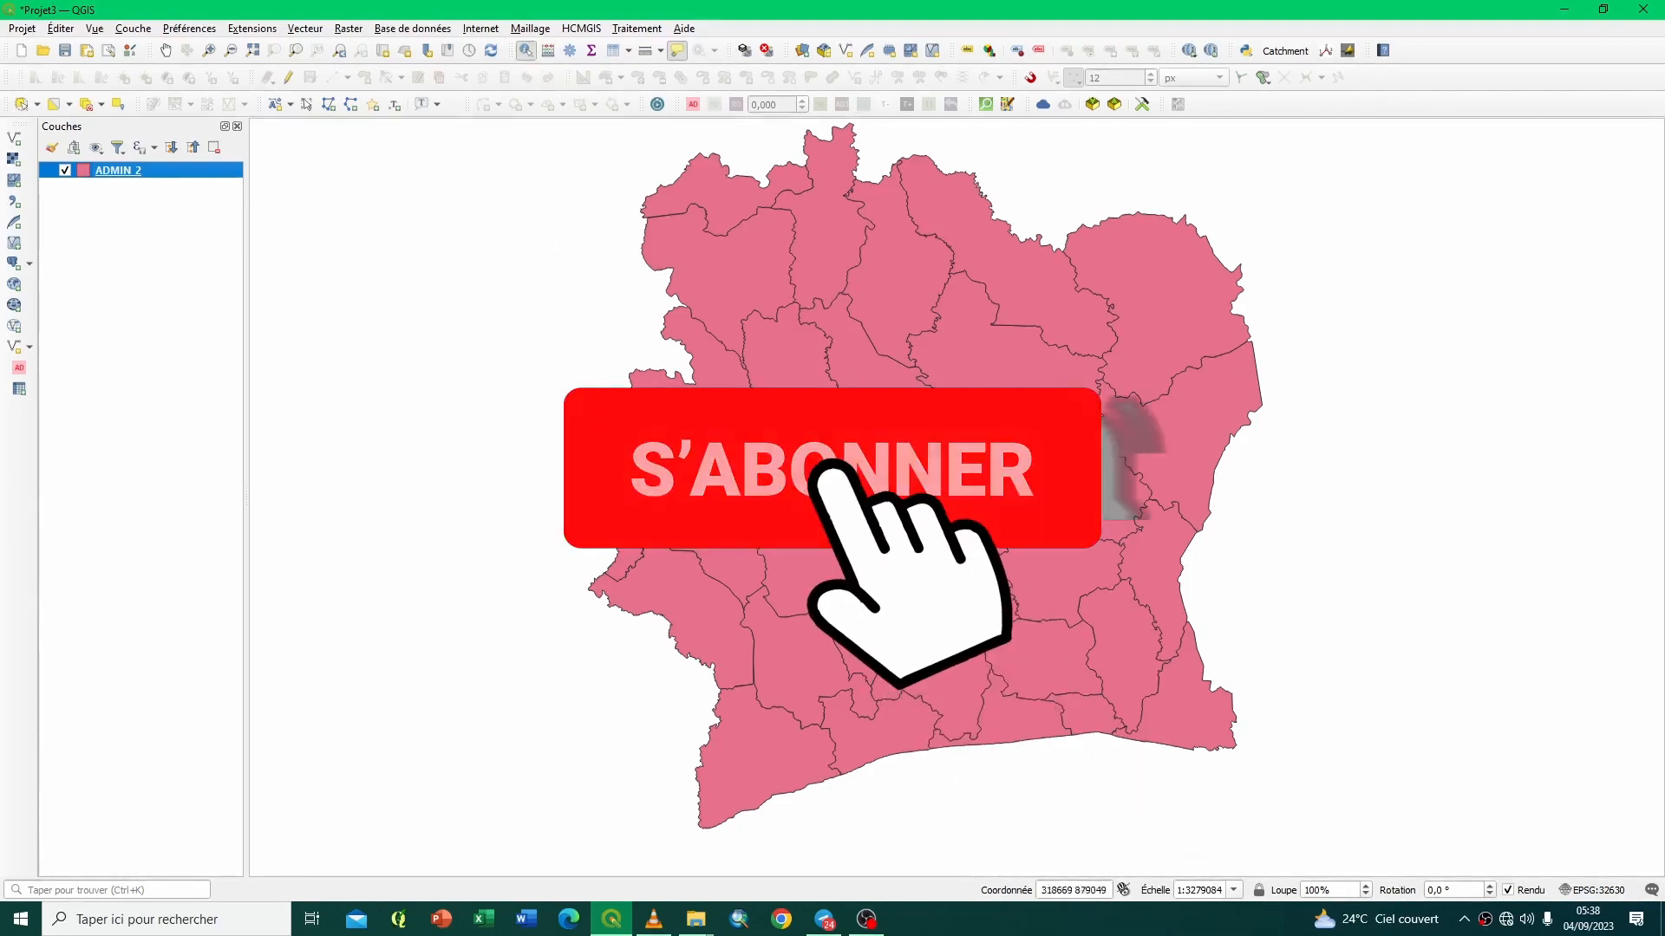
pyautogui.click(1036, 380)
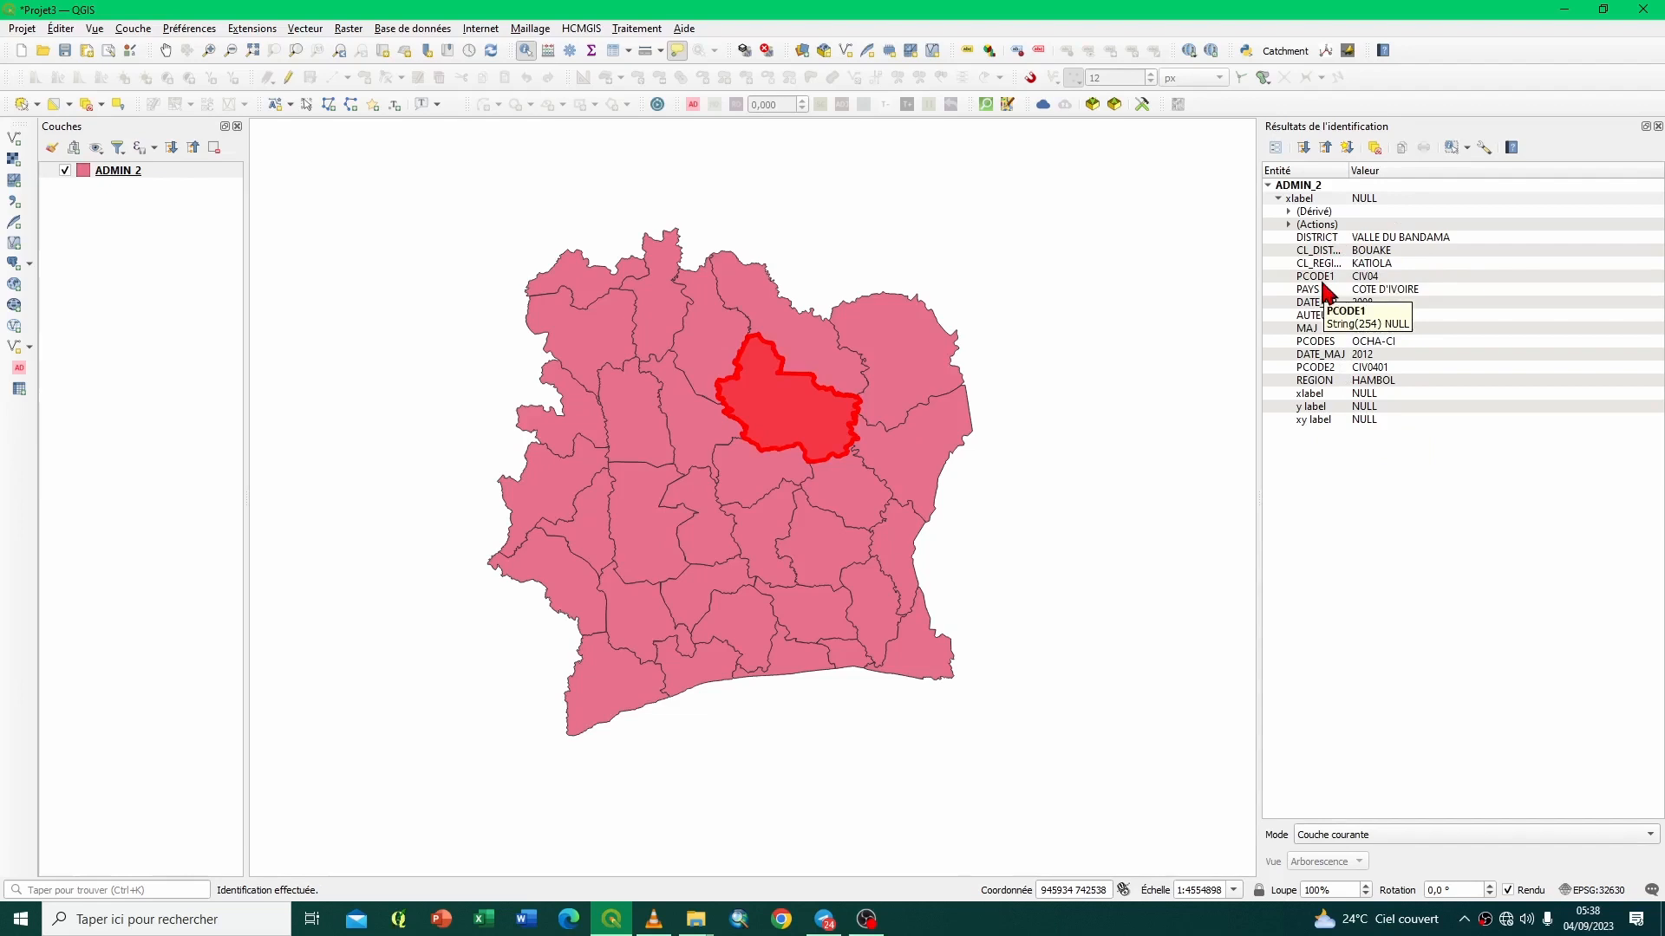
pyautogui.click(870, 613)
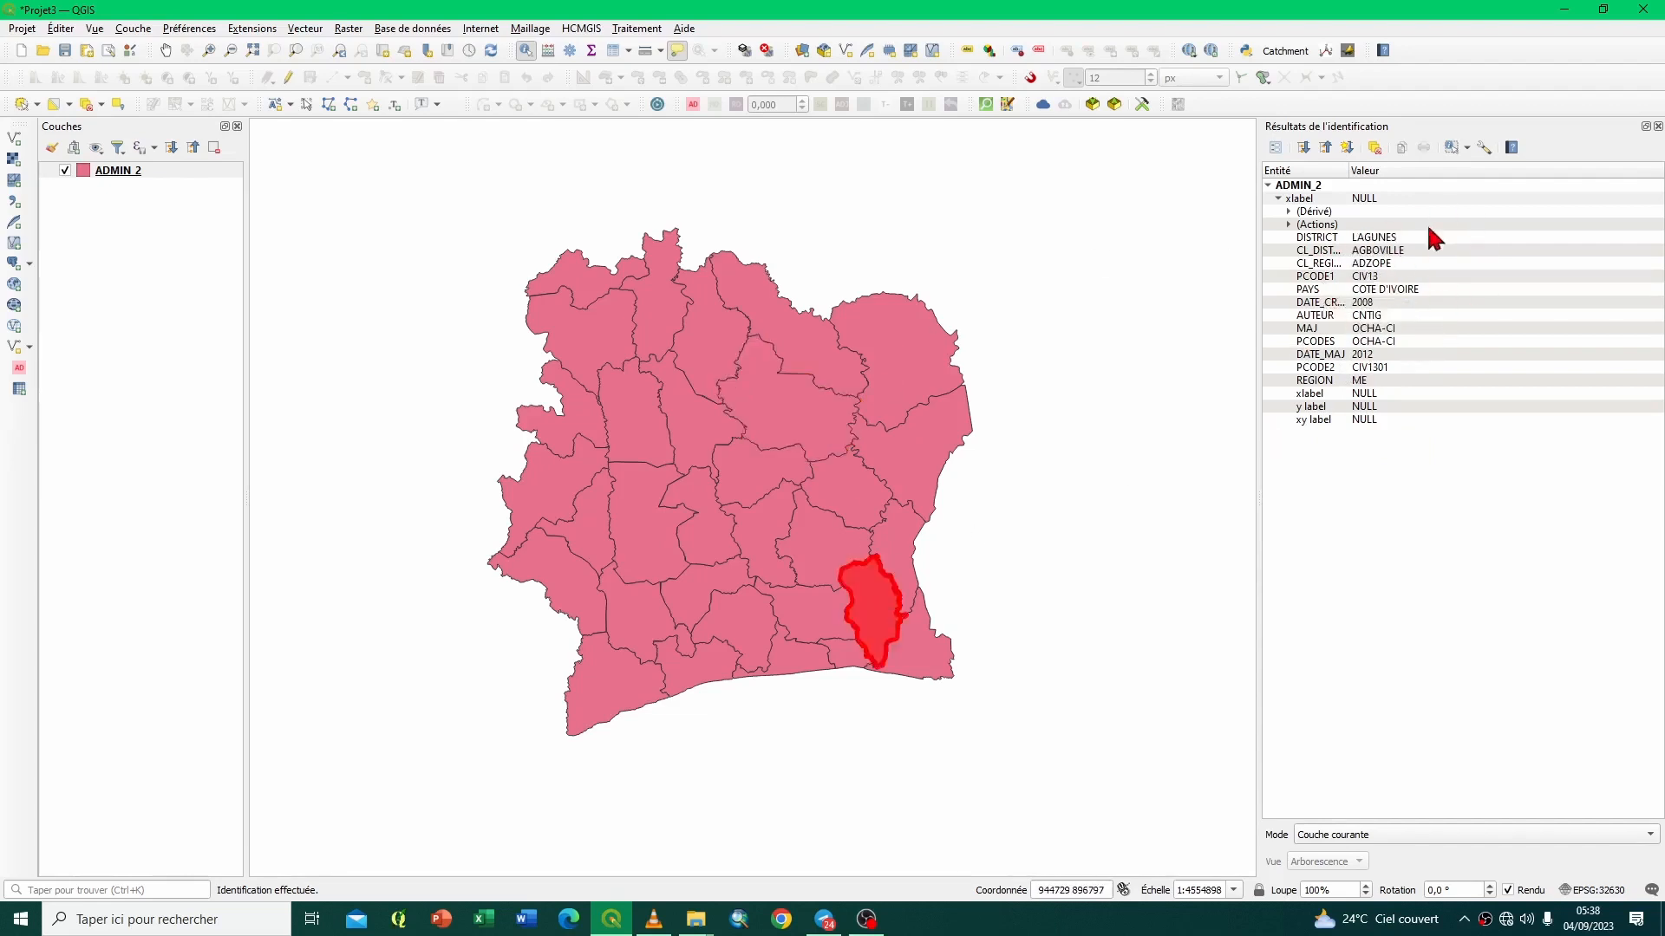
pyautogui.click(941, 449)
pyautogui.click(927, 668)
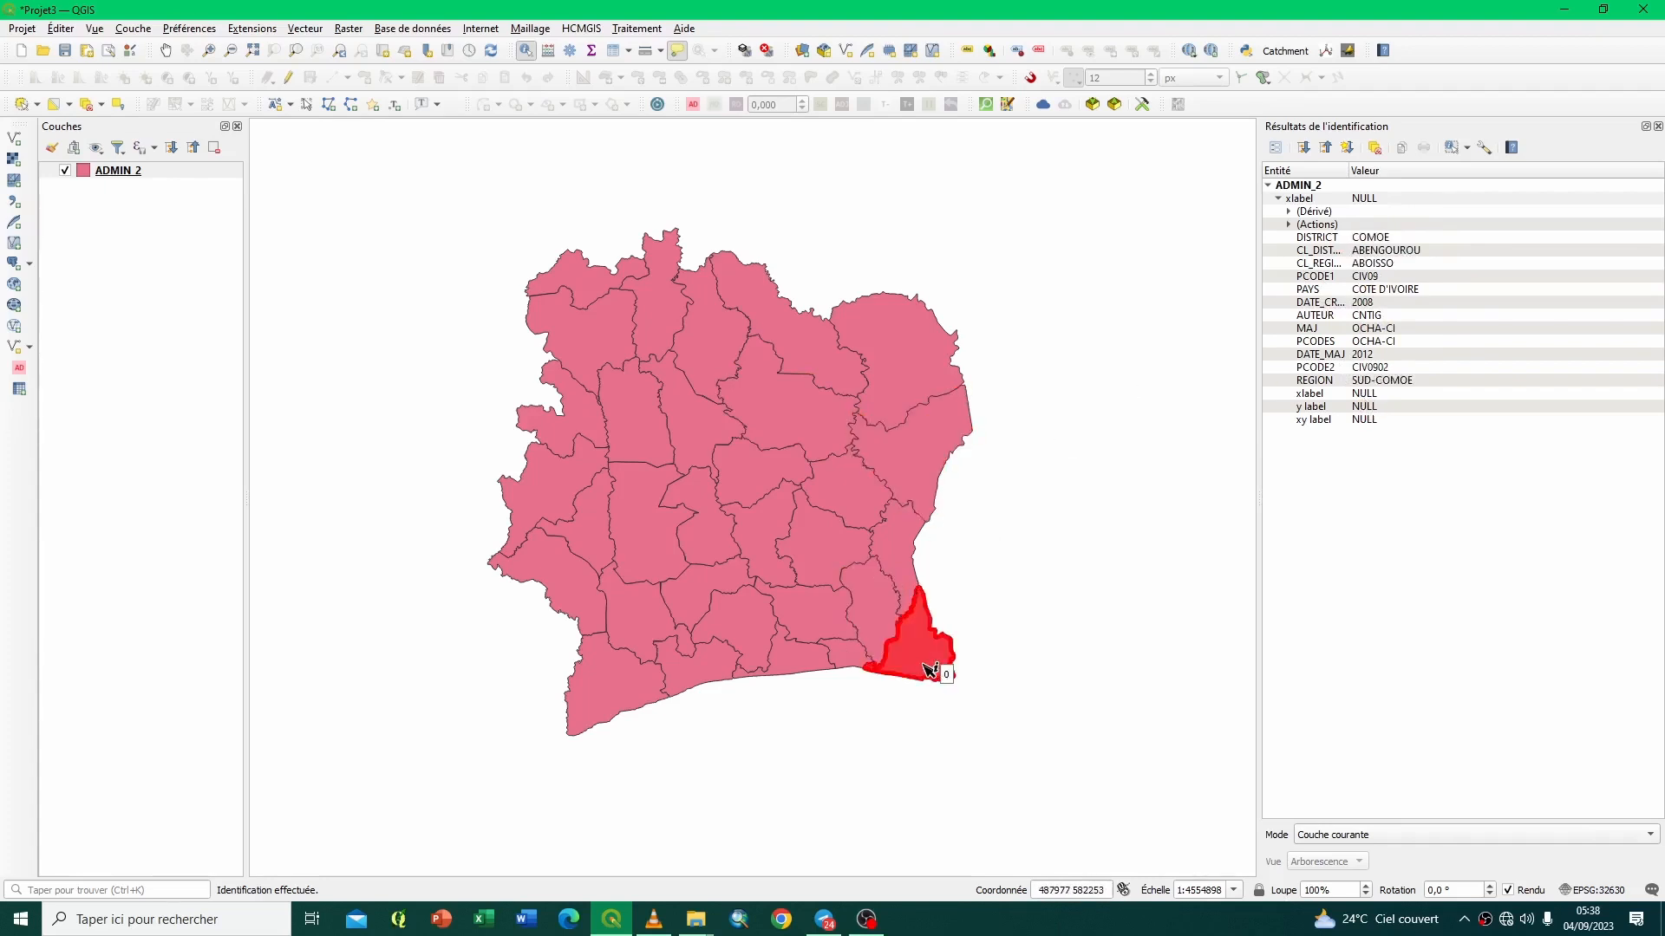
# Select the south-easternmost region of ADMIN_2 on the map and close the identification results.
pyautogui.click(39, 105)
pyautogui.click(52, 125)
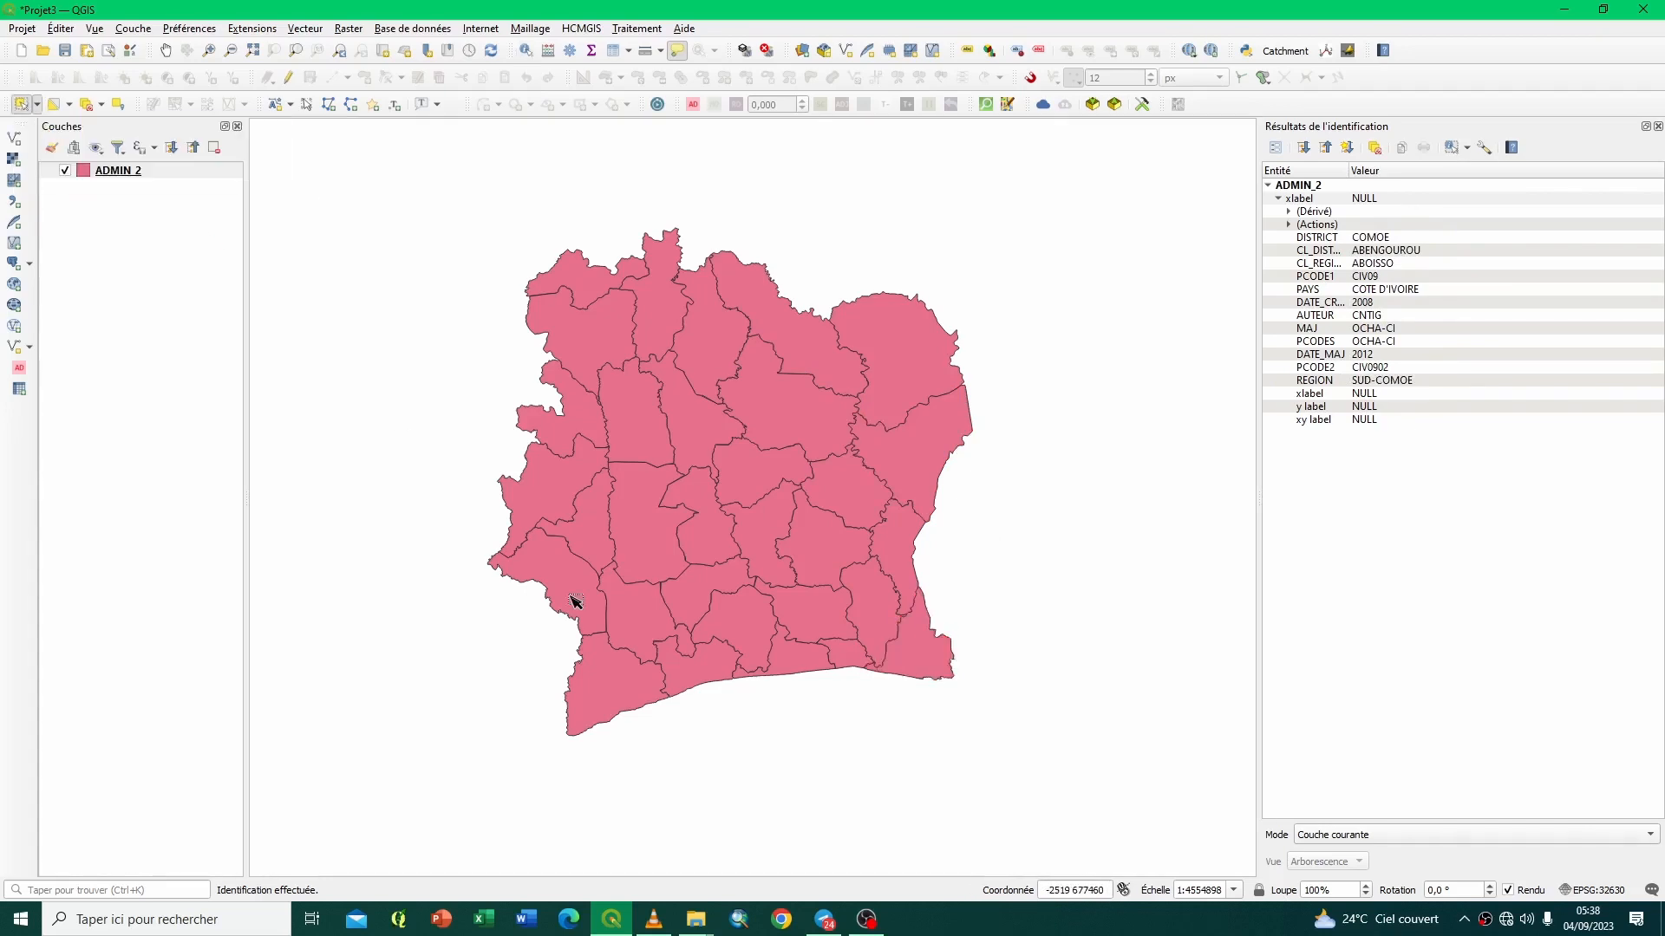
pyautogui.click(919, 654)
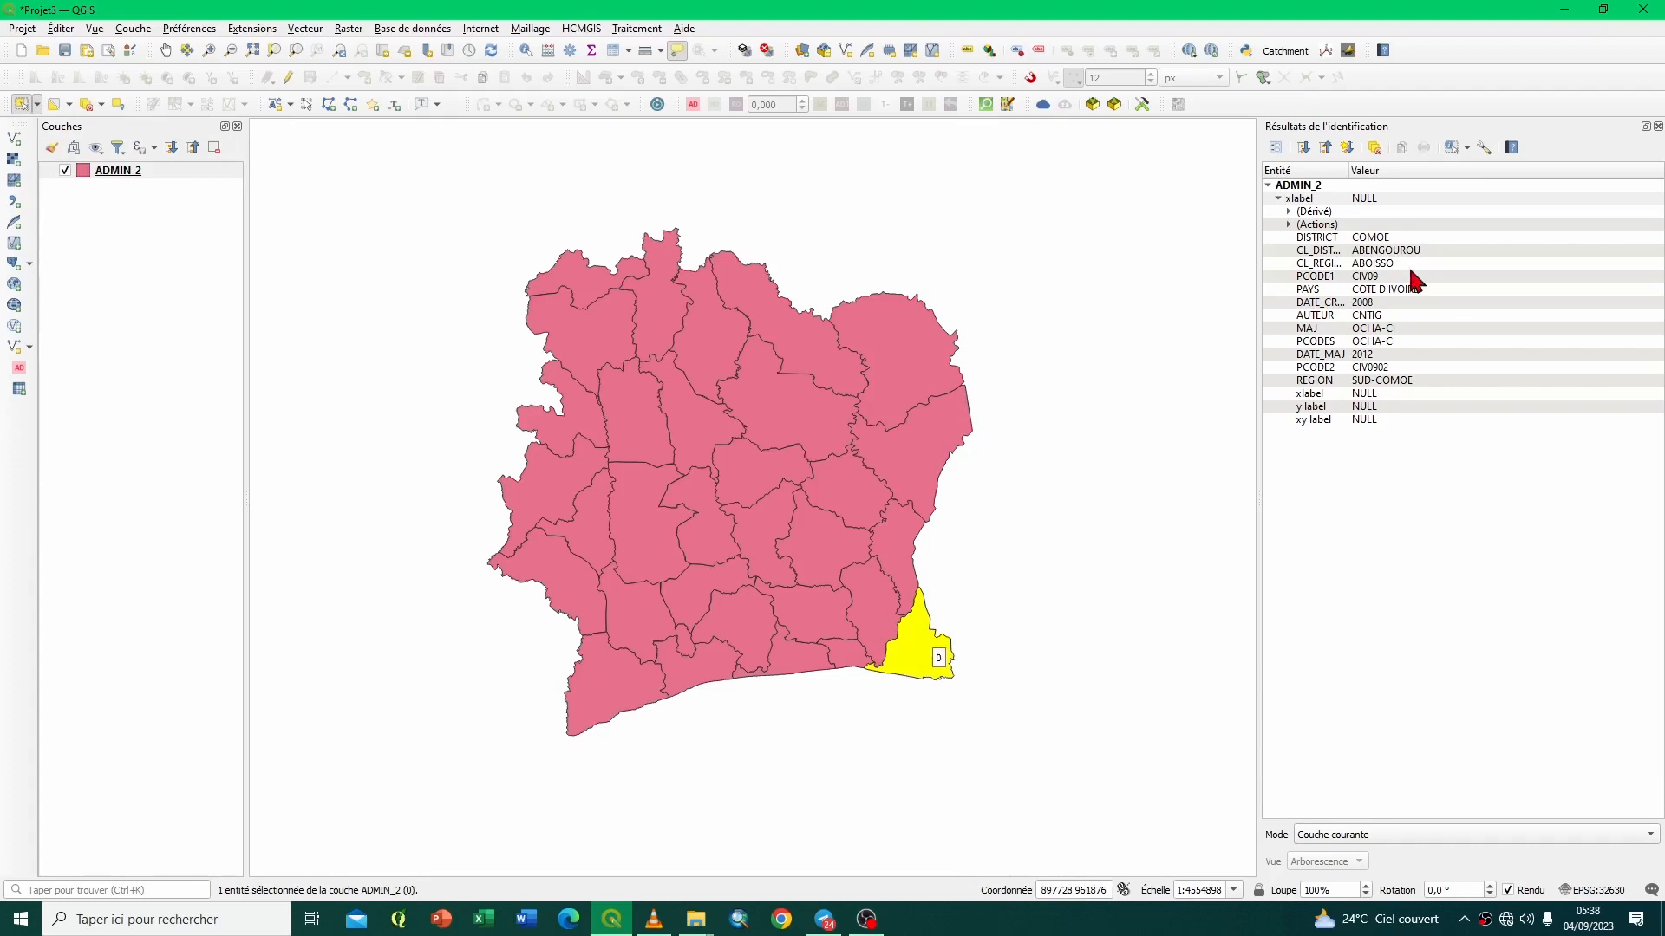
pyautogui.click(1657, 127)
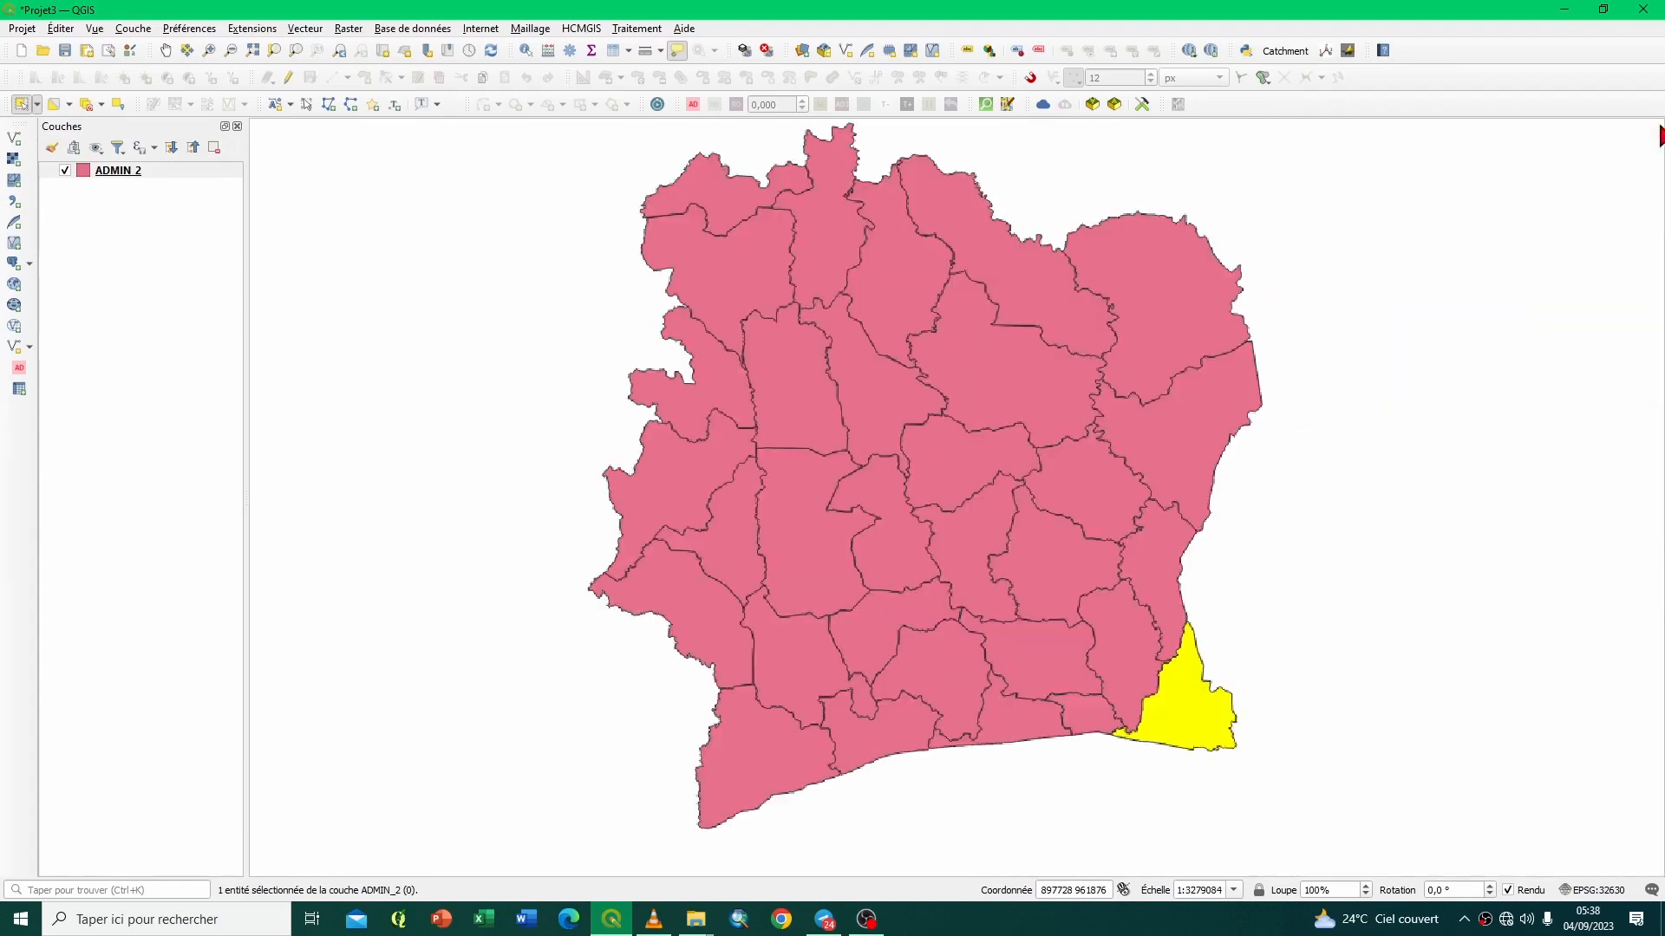
# Invert the feature selection in ADMIN_2 and clear the whole selection.
pyautogui.click(351, 104)
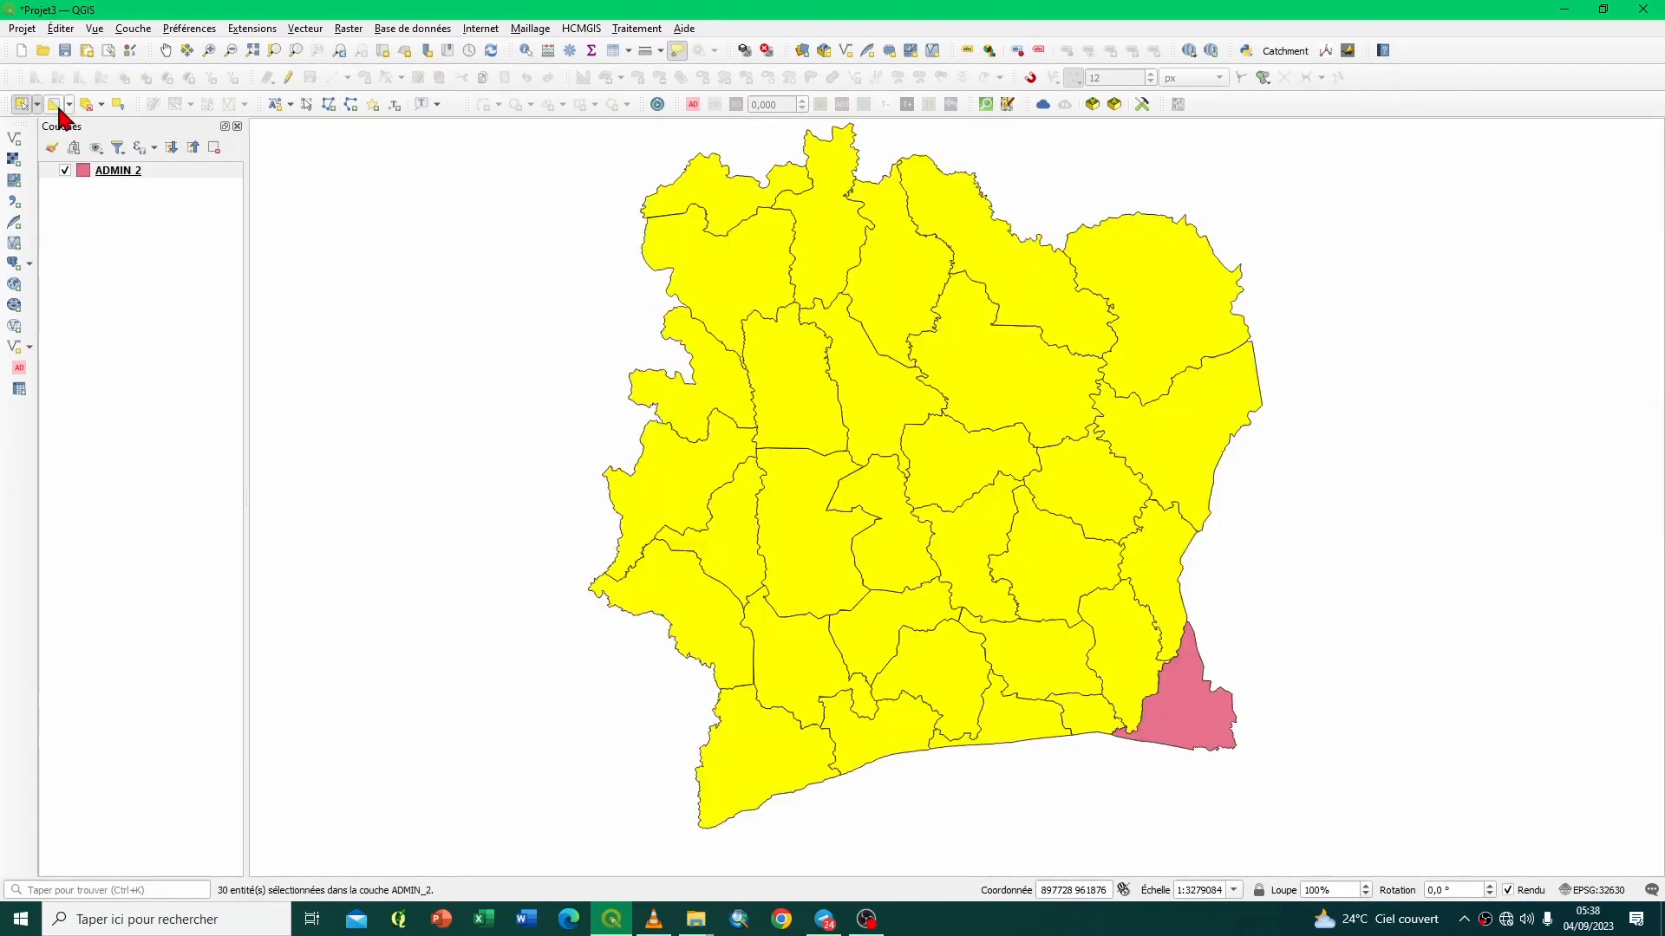
pyautogui.click(84, 104)
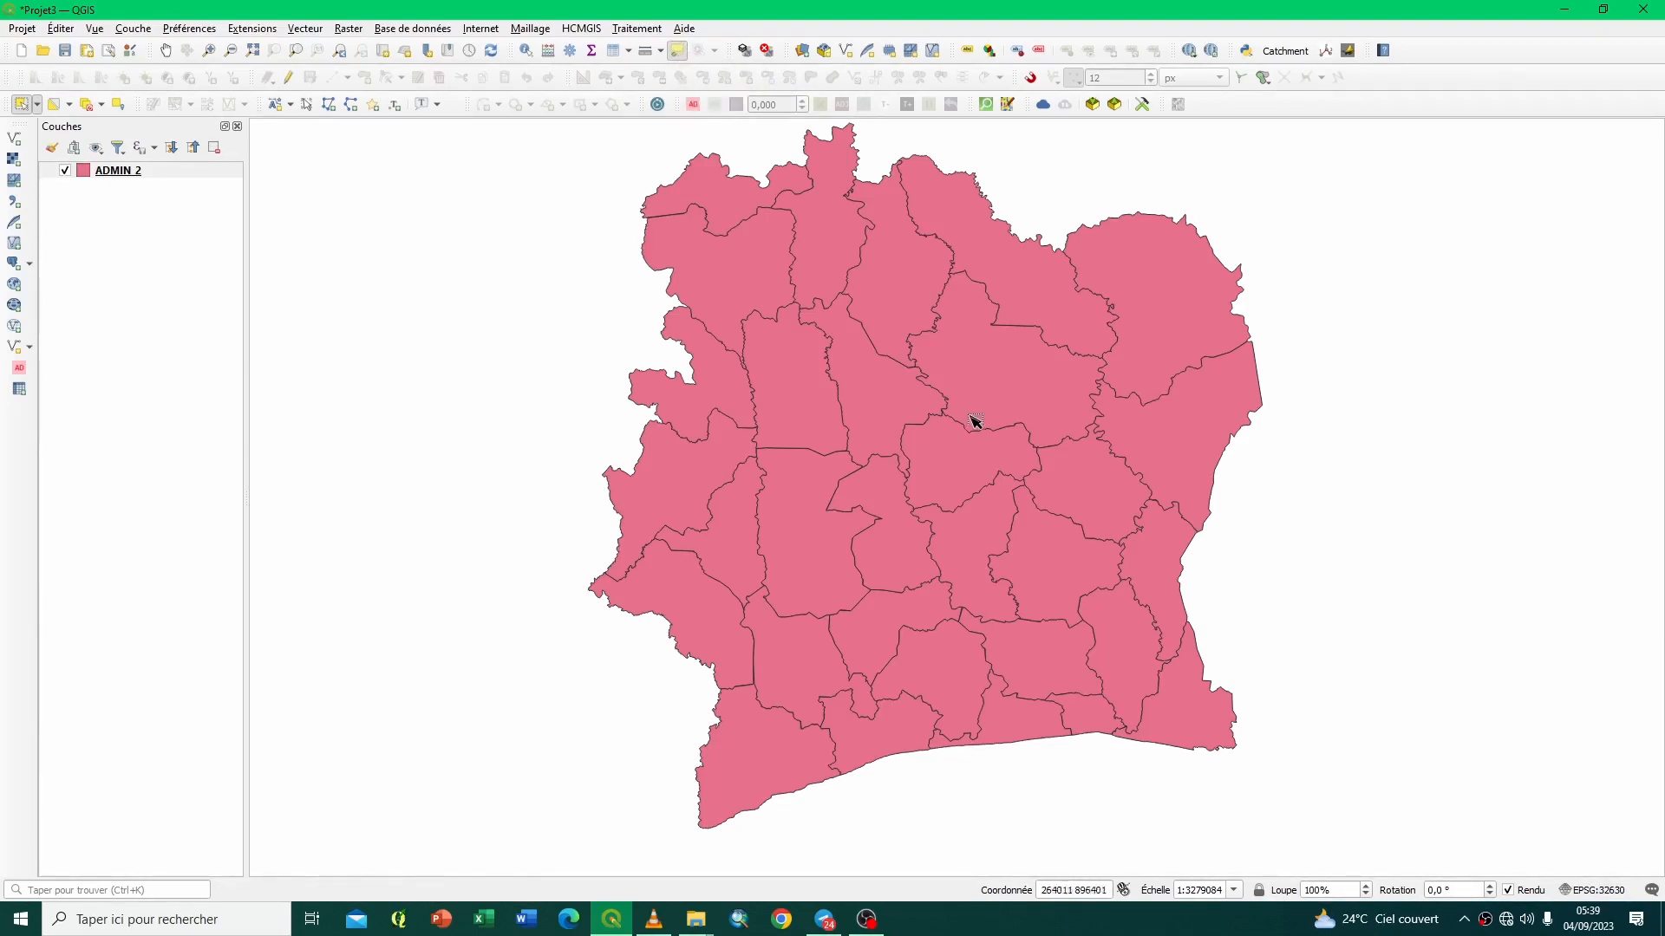
pyautogui.moveTo(977, 420)
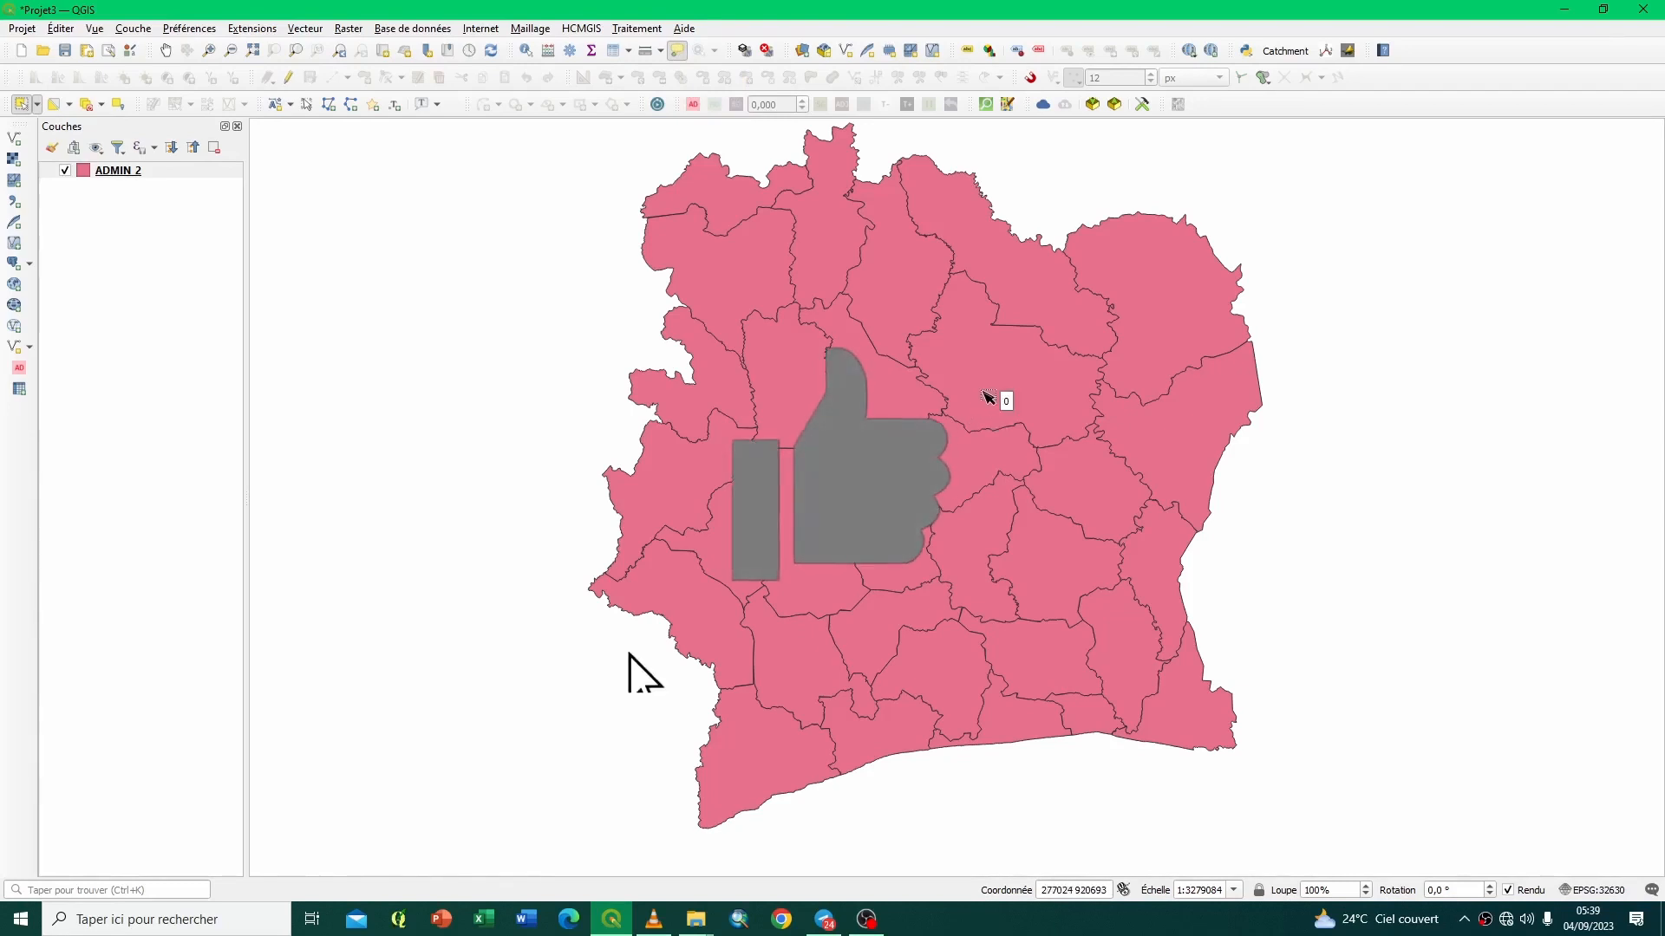
# Open the ADMIN_2 layer properties and look through the Information, Source and Symbologie settings.
pyautogui.click(184, 172)
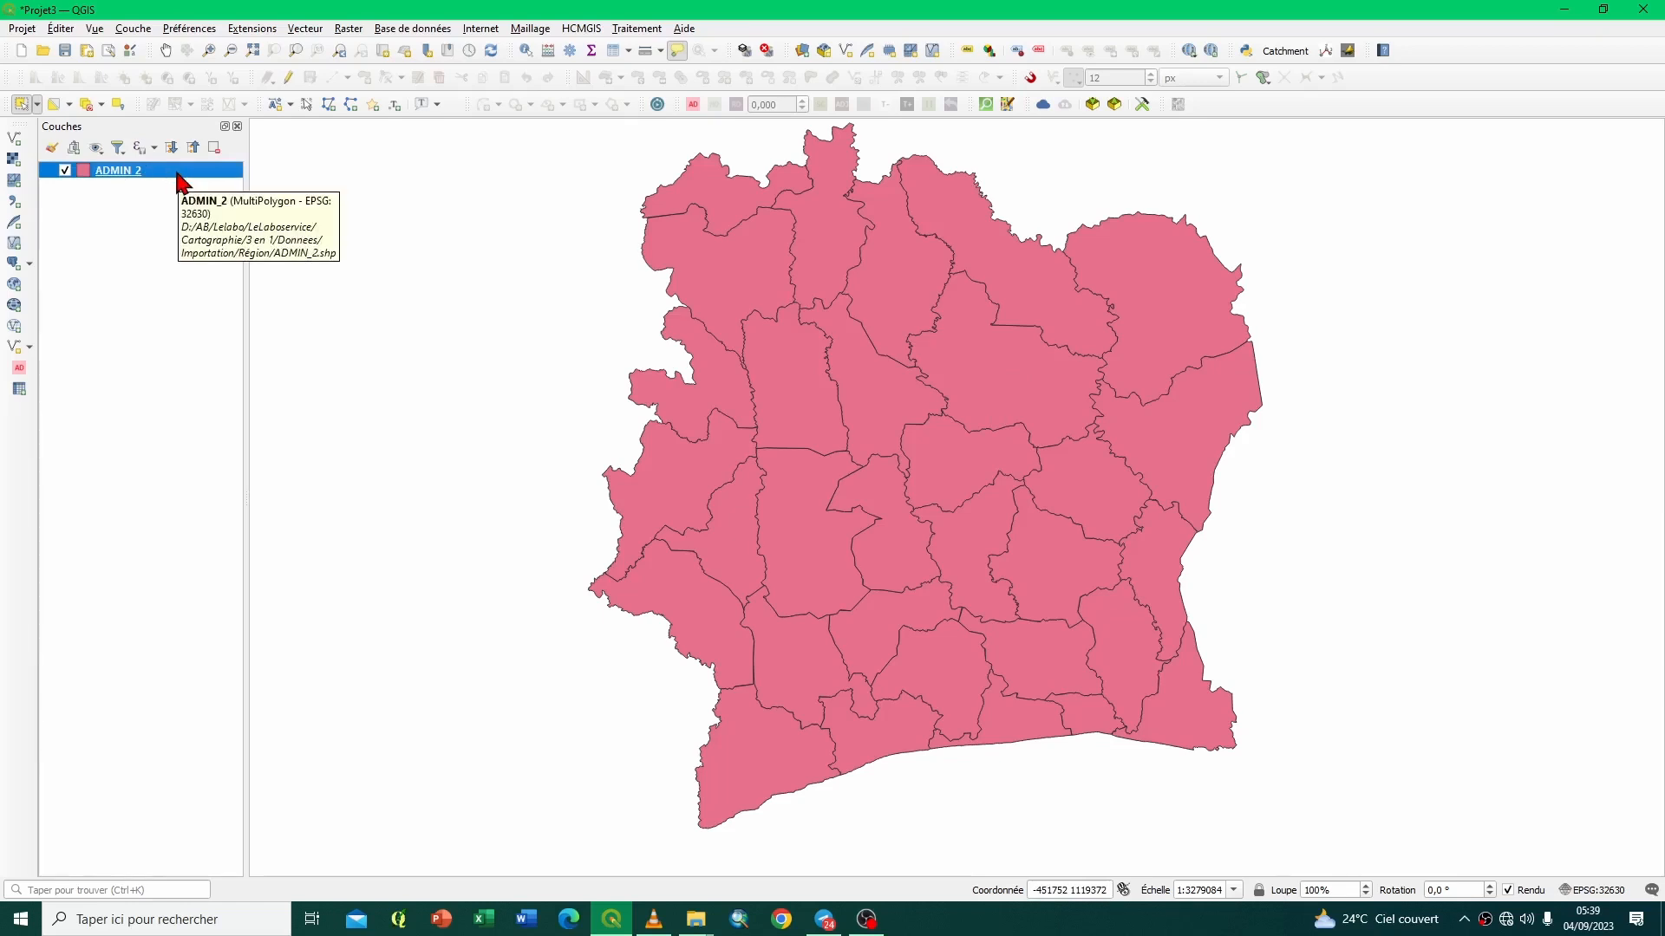
pyautogui.rightClick(178, 175)
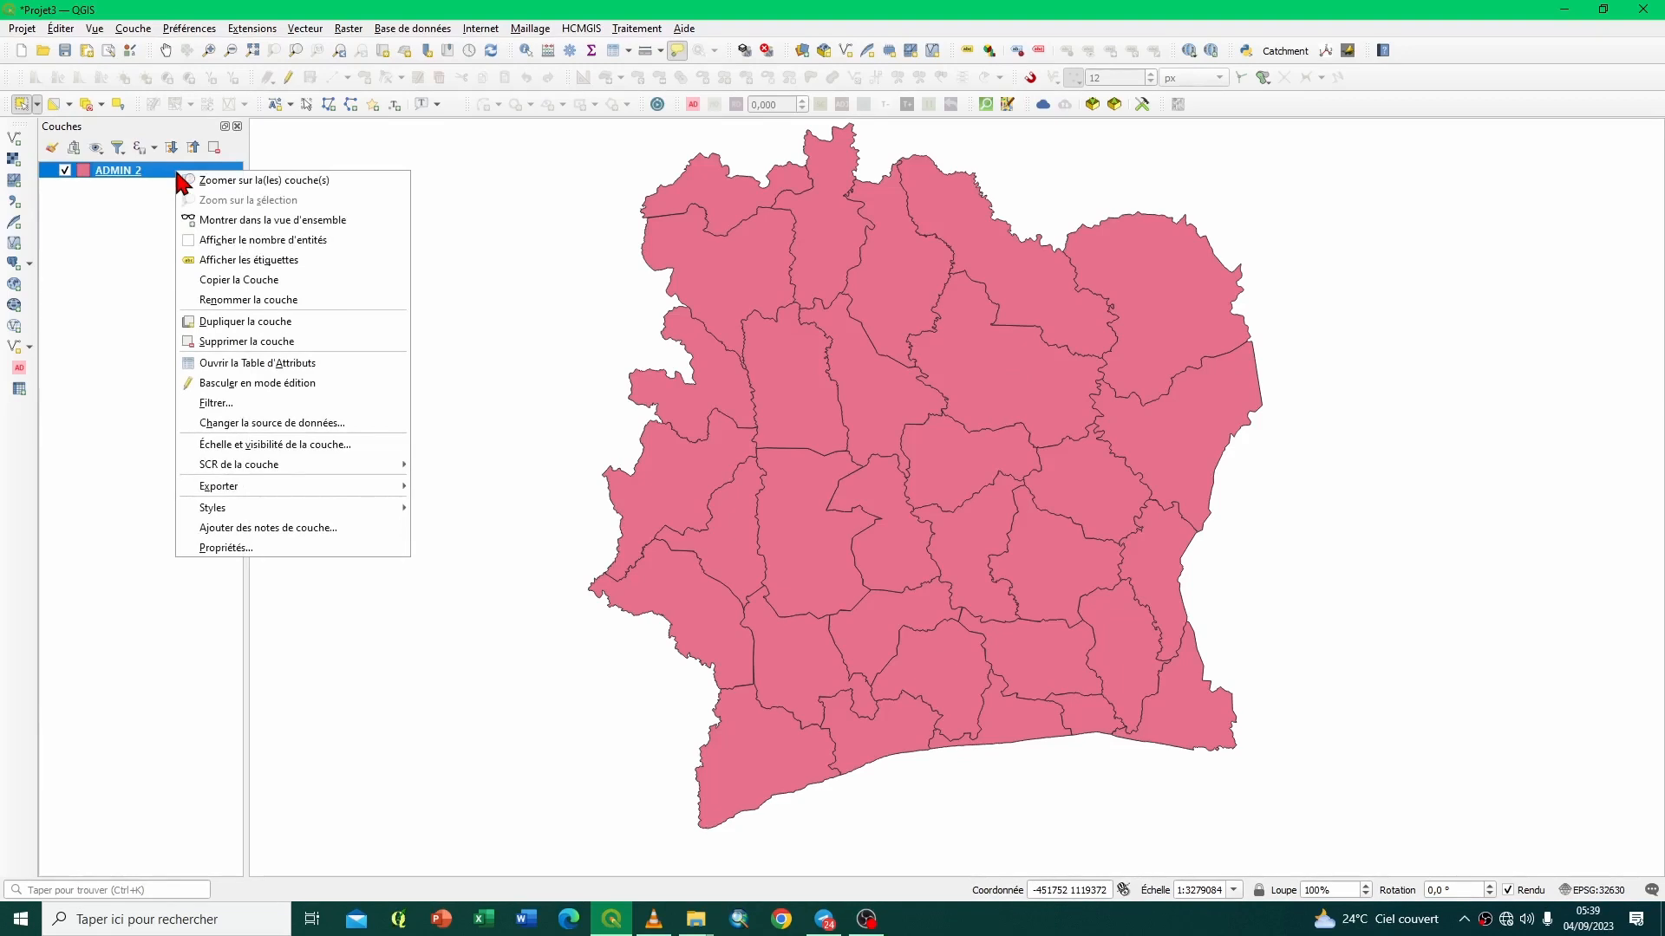
pyautogui.click(238, 550)
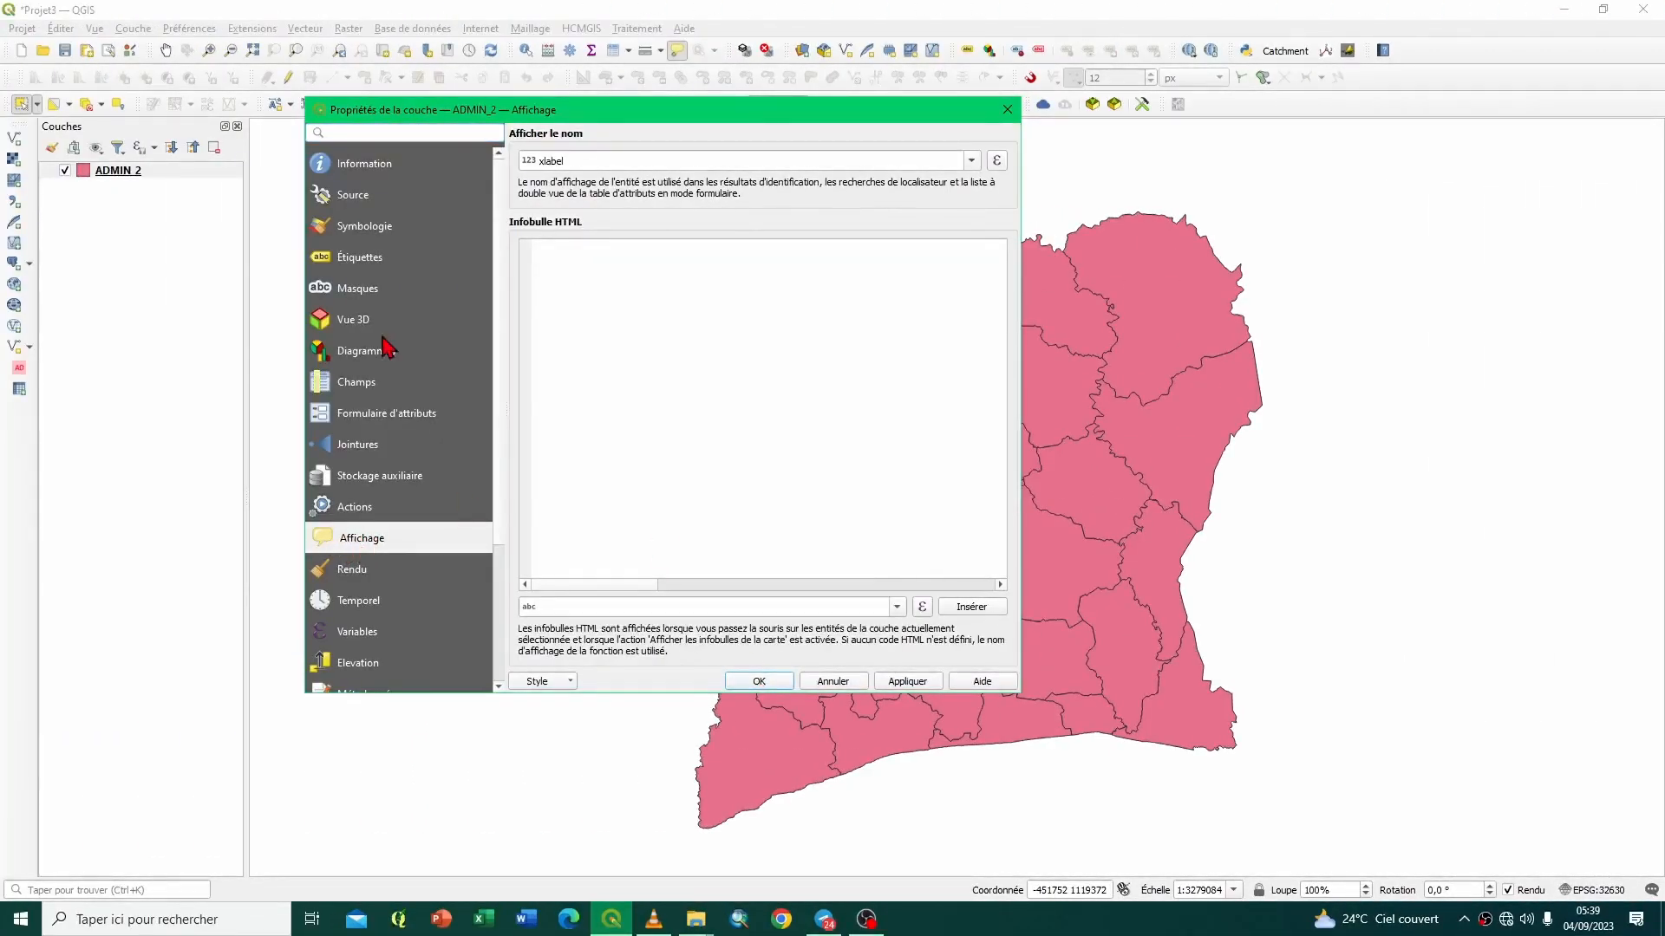
pyautogui.click(362, 174)
pyautogui.click(362, 198)
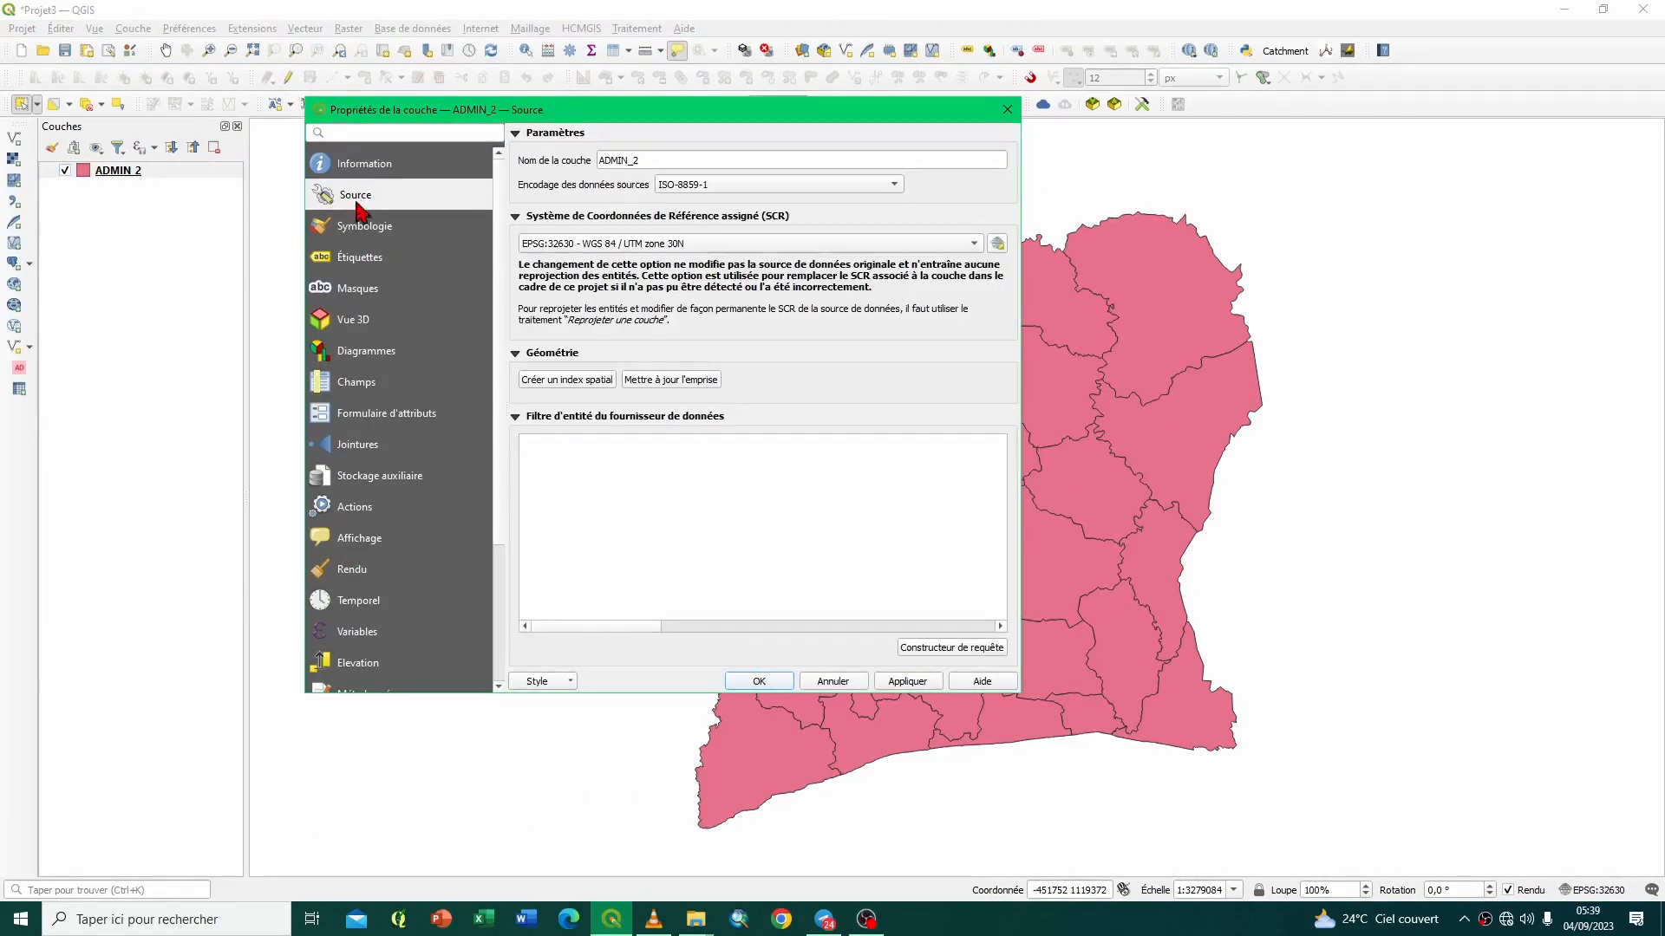
pyautogui.click(363, 227)
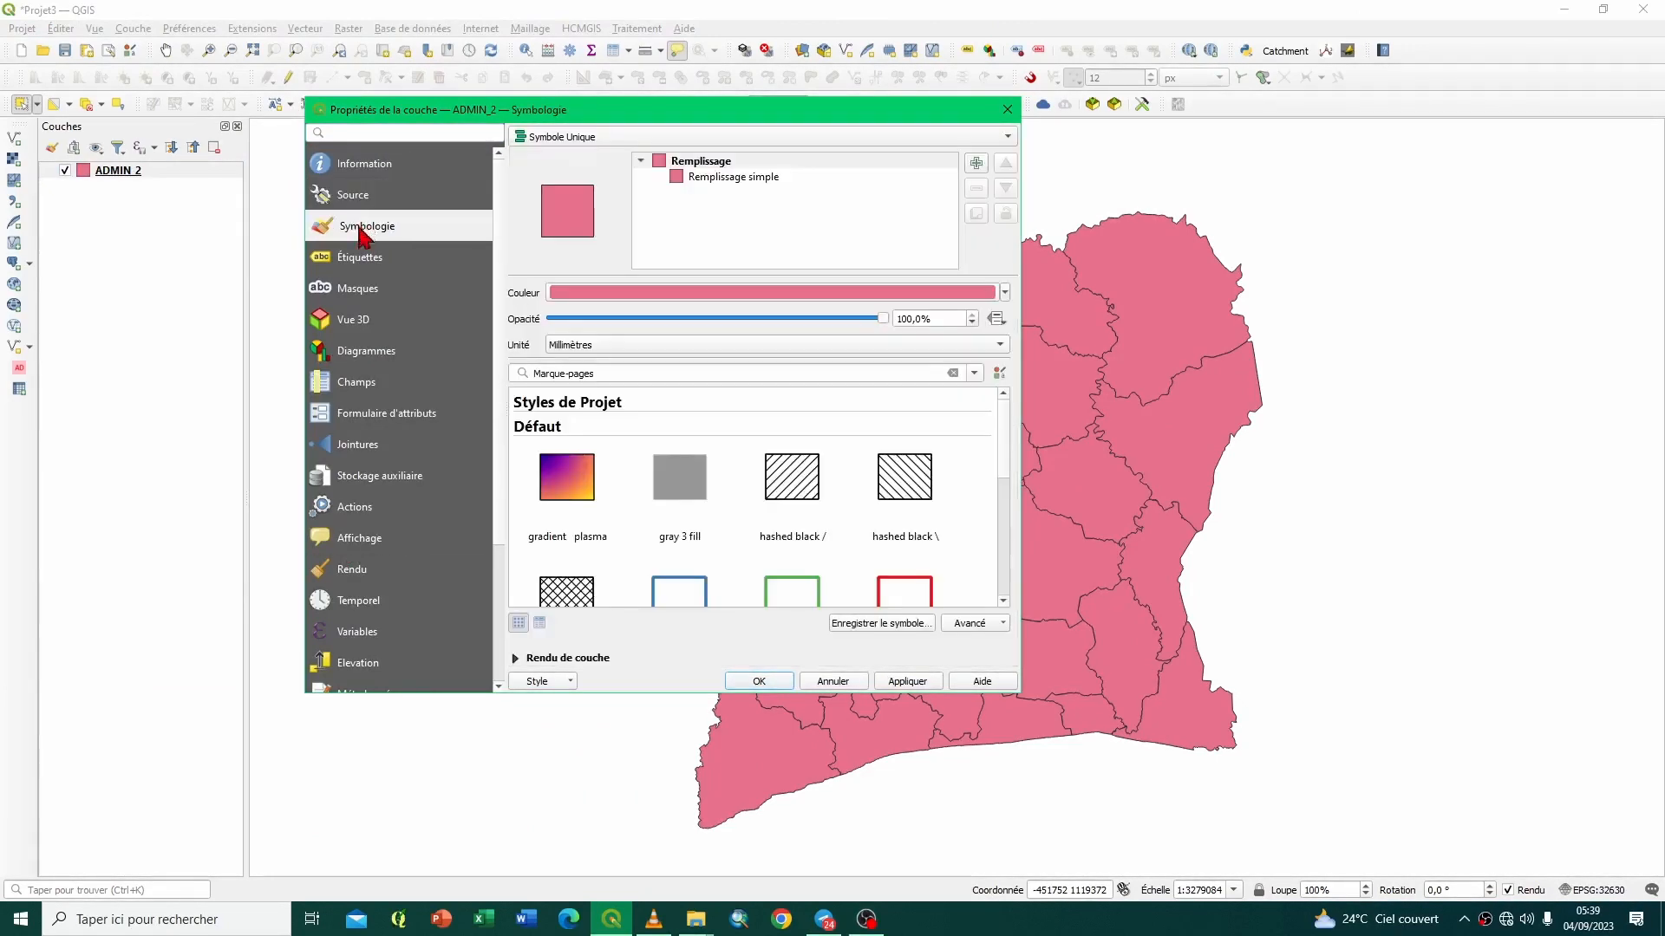
# Set the ADMIN_2 layer's display name to the CL_REGION_ field and validate the properties.
pyautogui.click(364, 542)
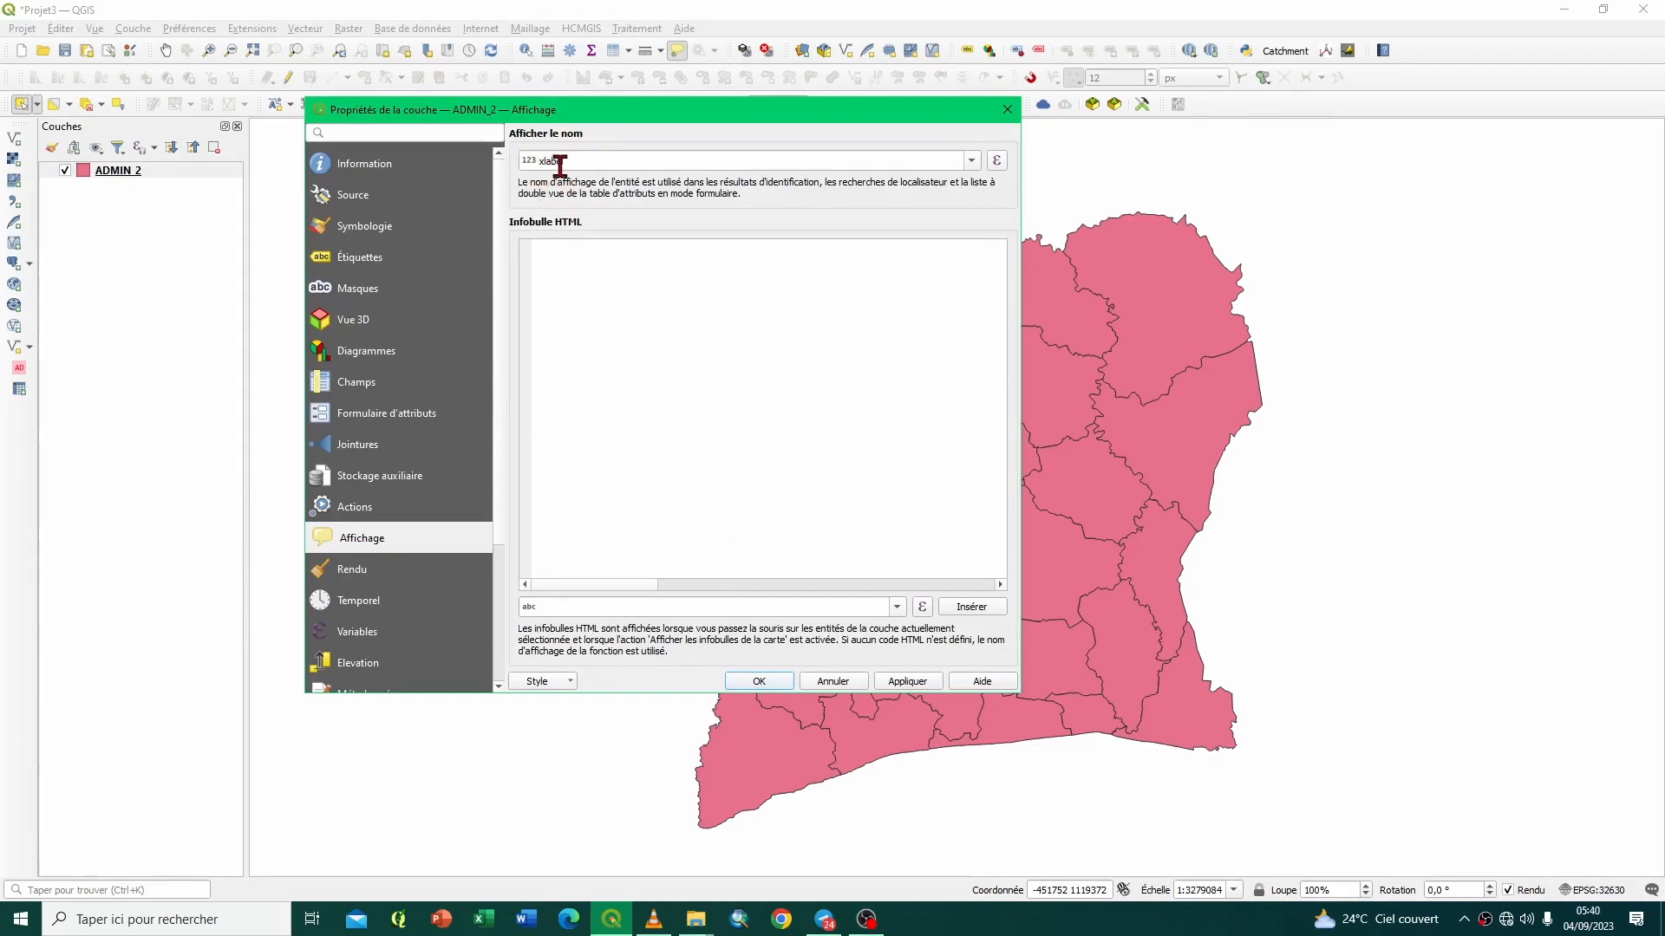
pyautogui.click(971, 161)
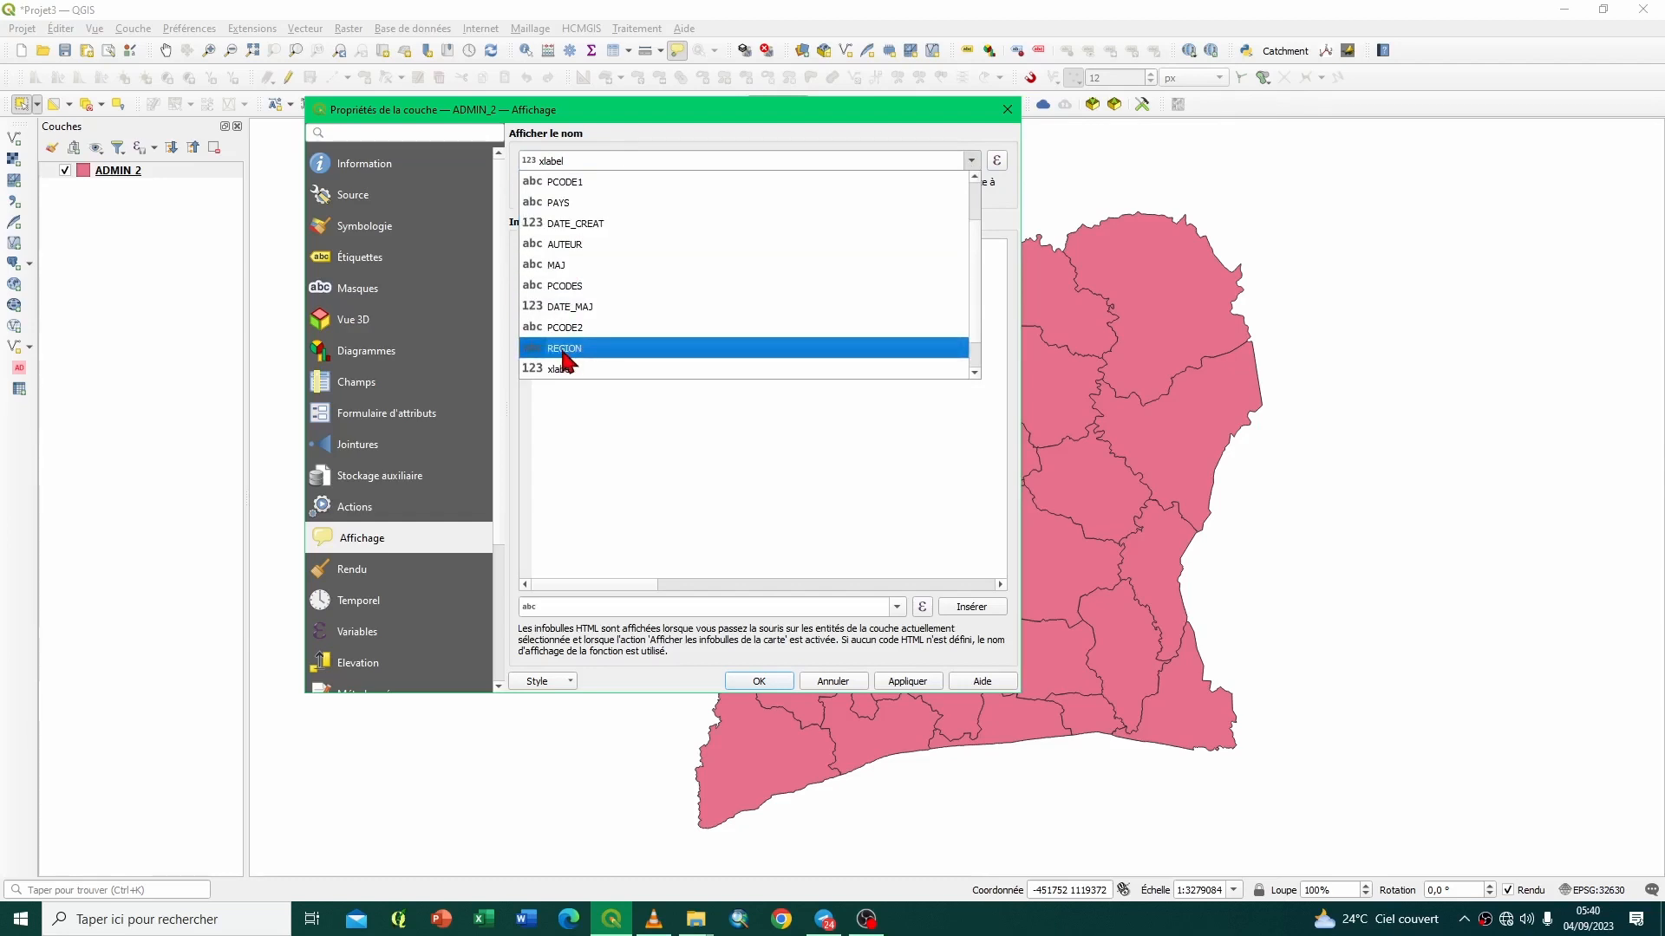
pyautogui.scroll(1, 594, 286)
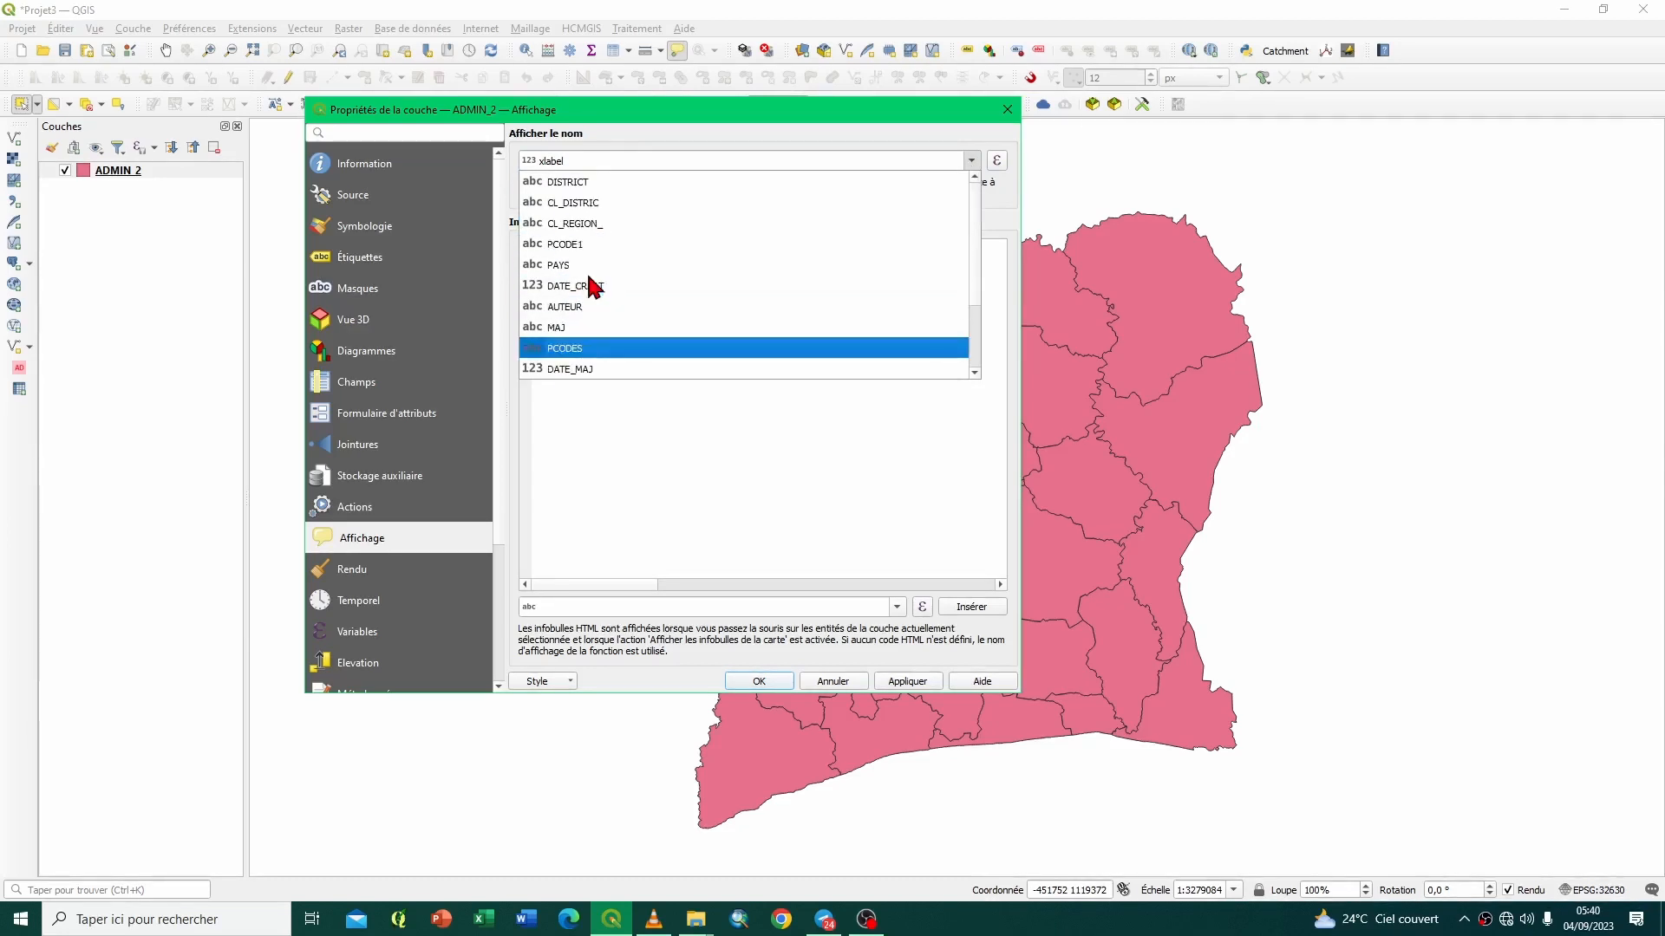
pyautogui.click(568, 227)
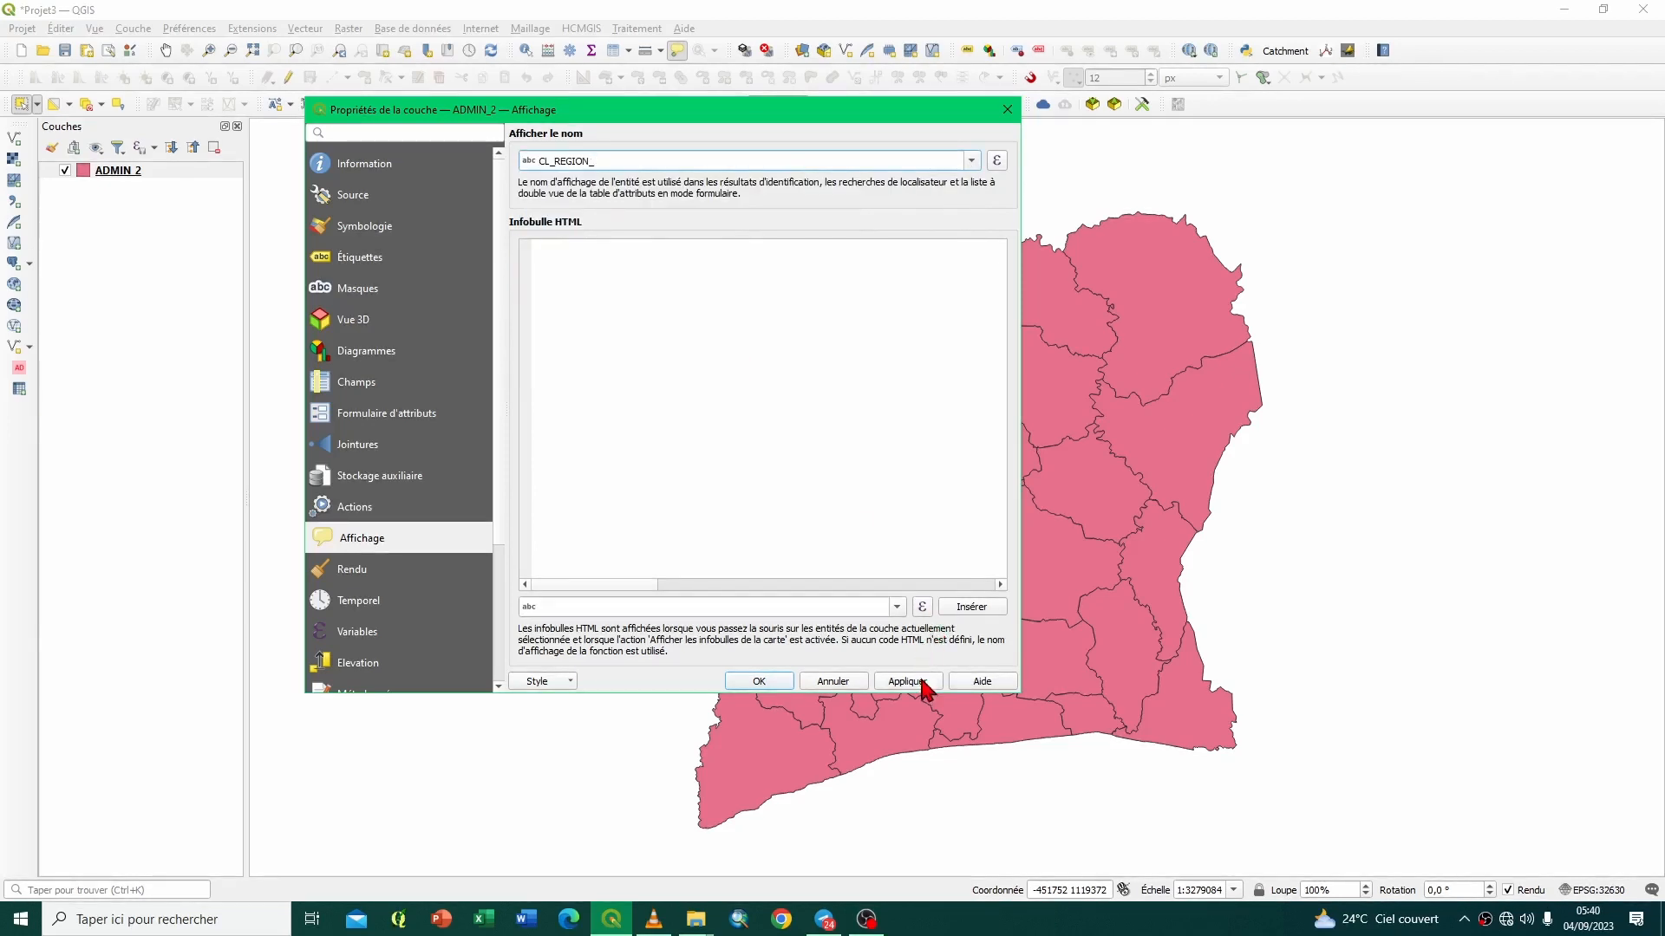
pyautogui.click(783, 676)
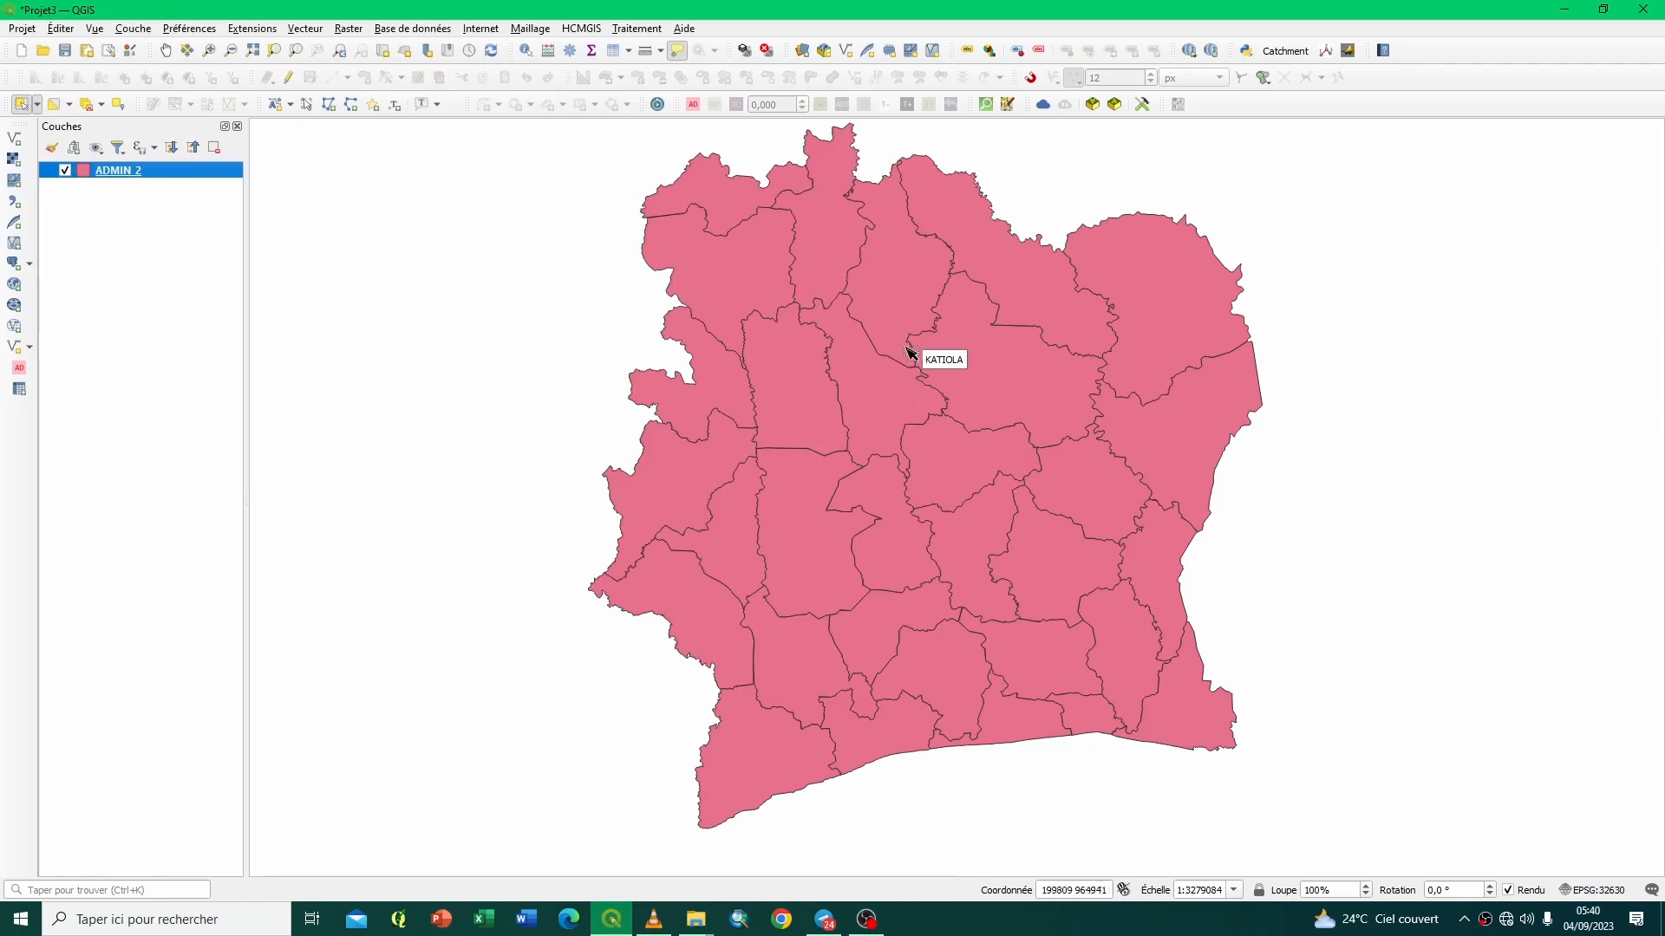
# Check the map tips of several regions across the ADMIN_2 layer.
pyautogui.moveTo(903, 288)
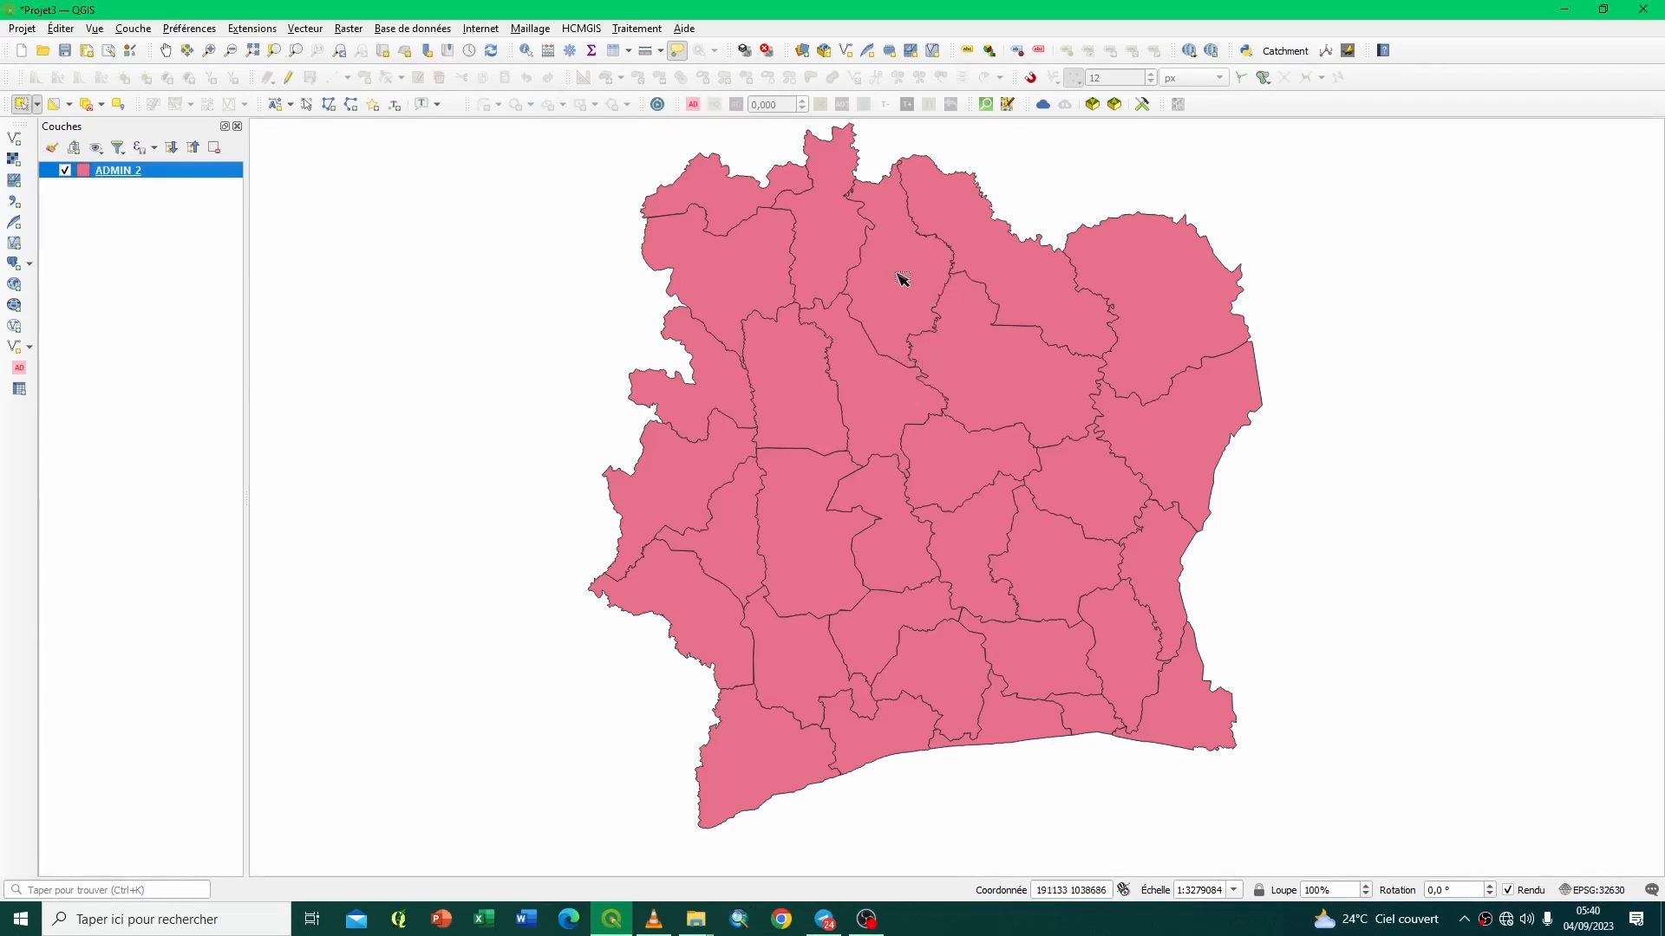
pyautogui.moveTo(1013, 370)
pyautogui.moveTo(1197, 453)
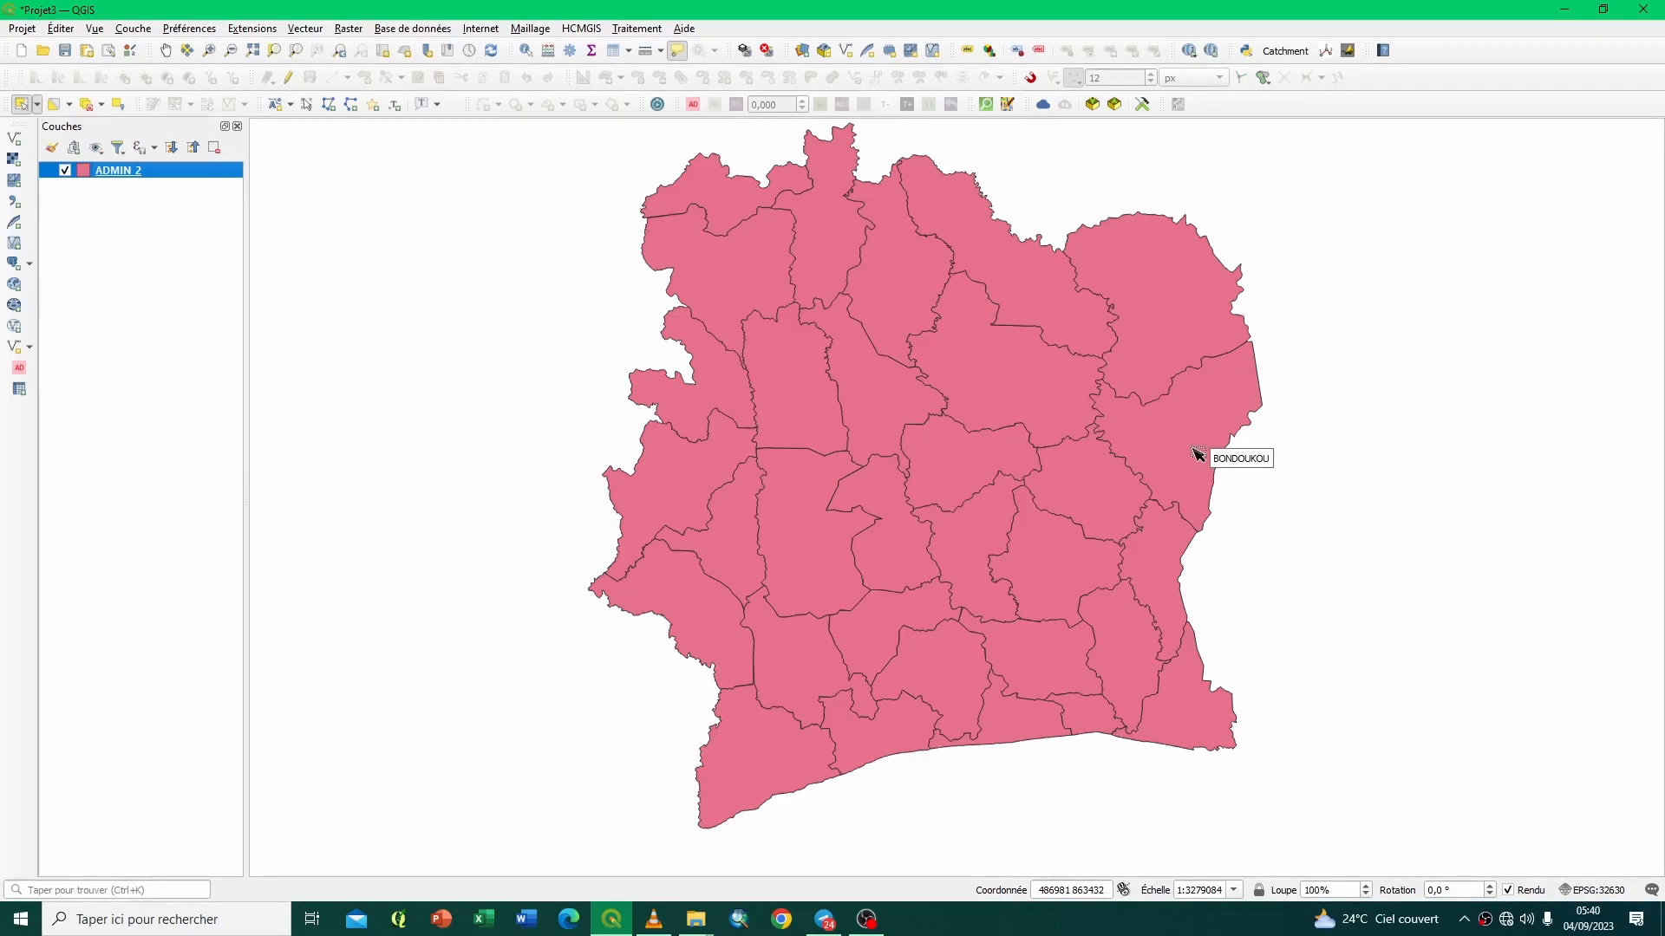
pyautogui.moveTo(725, 384)
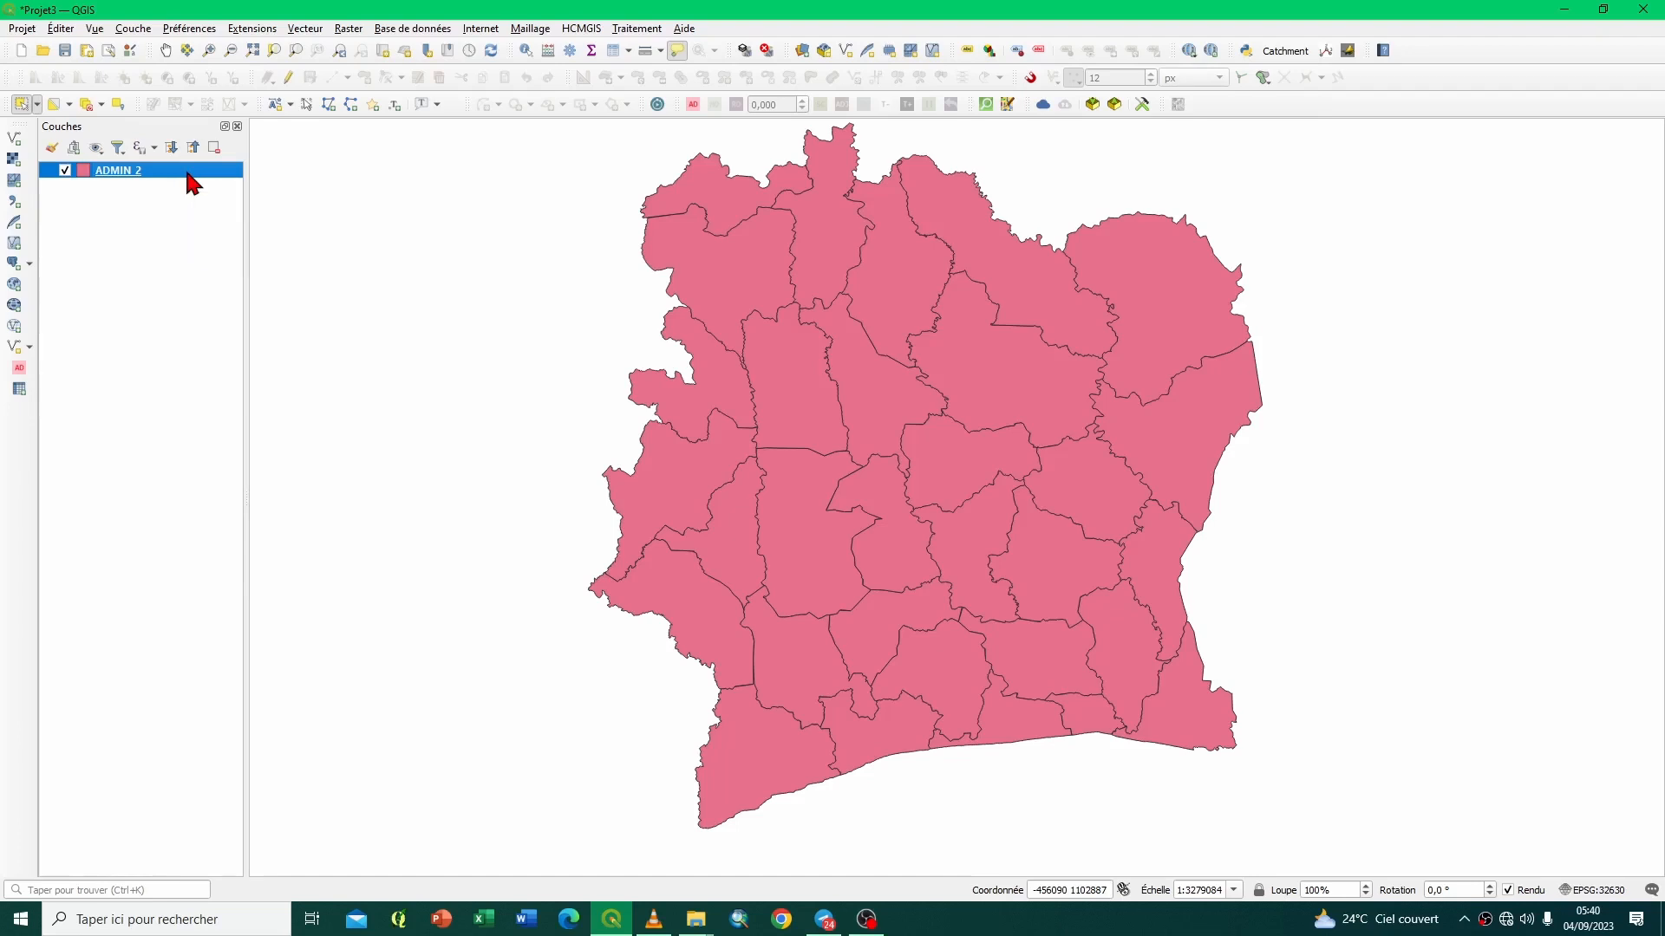
# Open the attribute table of the ADMIN_2 layer and place its window over the middle of the map.
pyautogui.rightClick(189, 180)
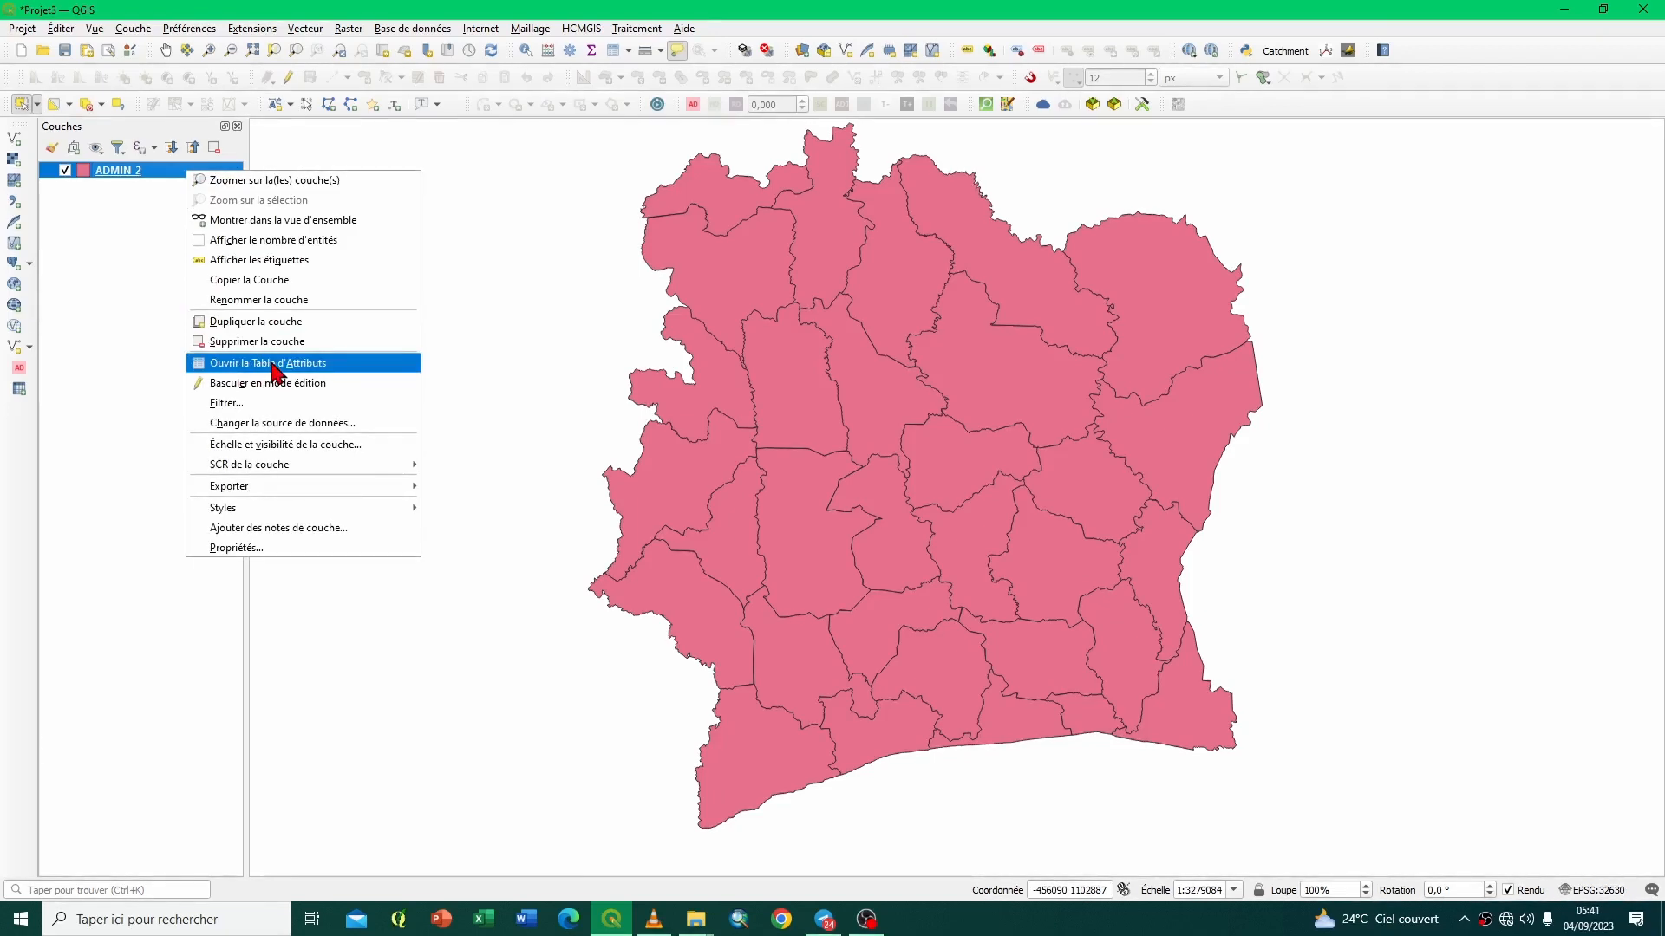
pyautogui.click(153, 182)
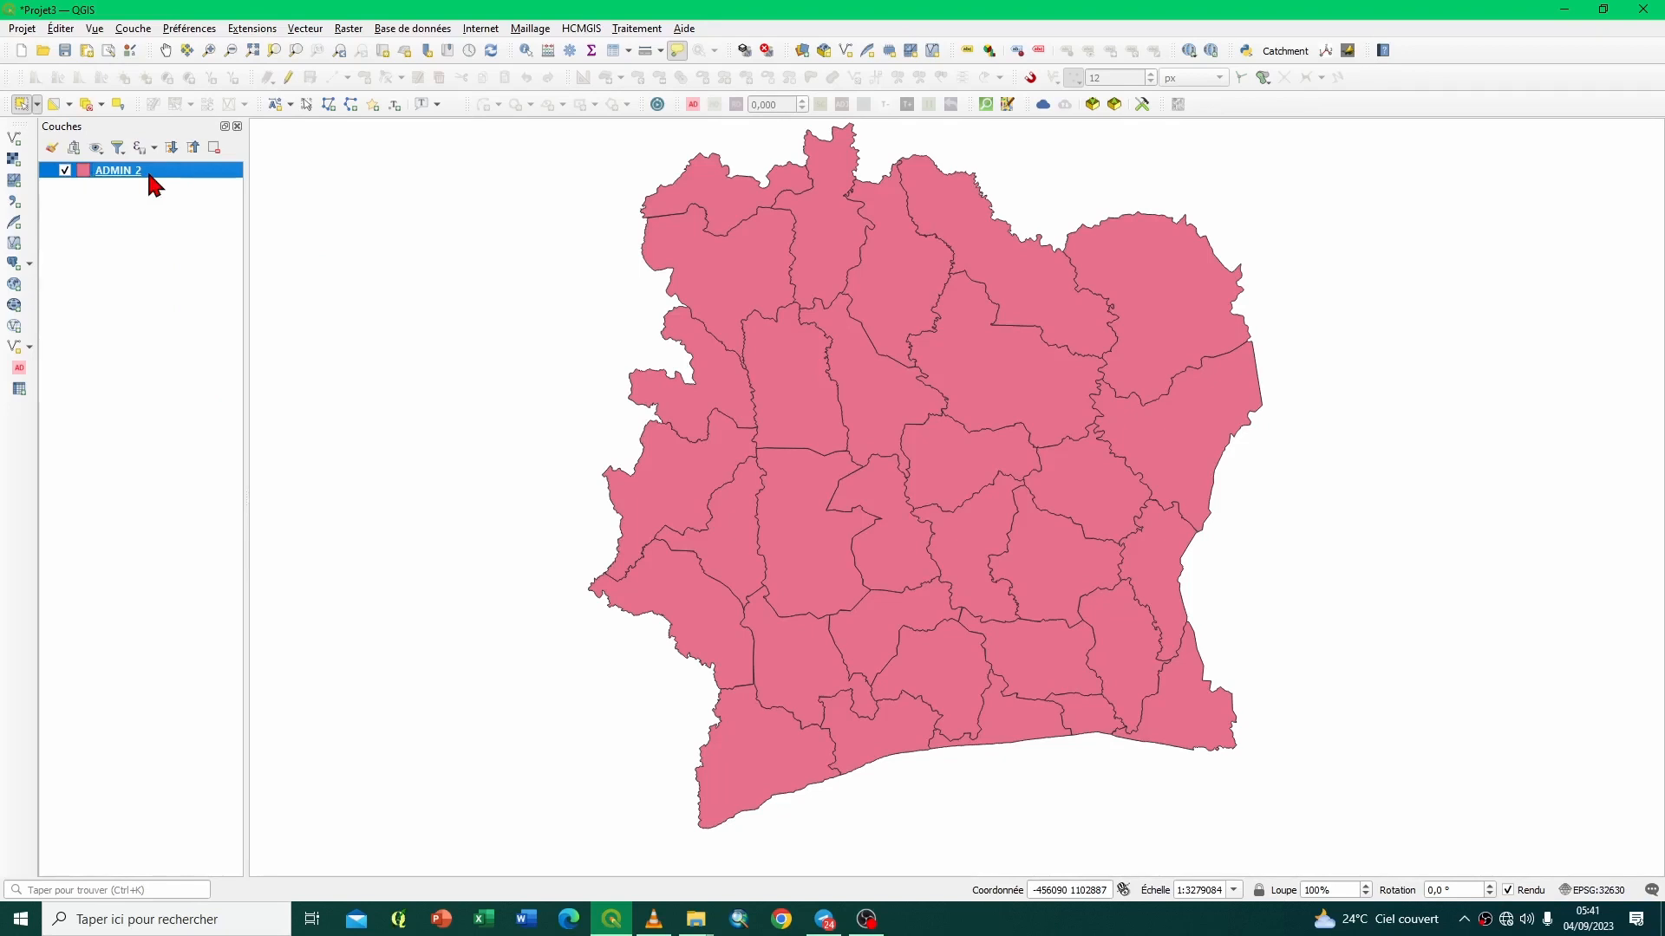
pyautogui.click(612, 54)
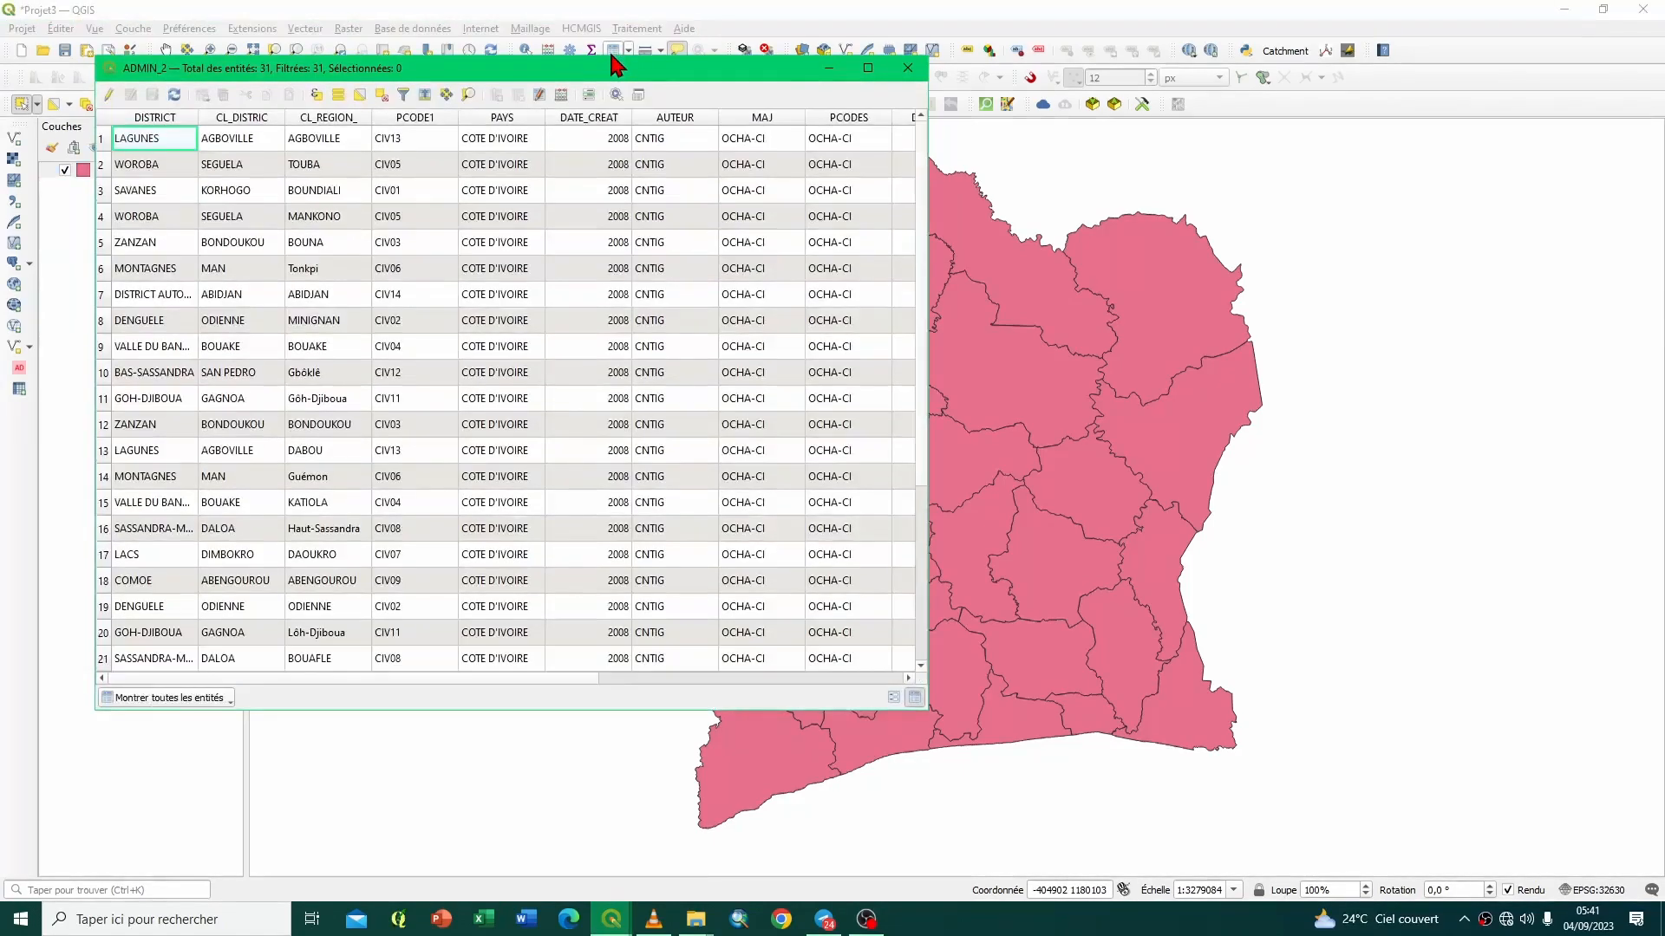
pyautogui.moveTo(615, 65); pyautogui.dragTo(948, 189)
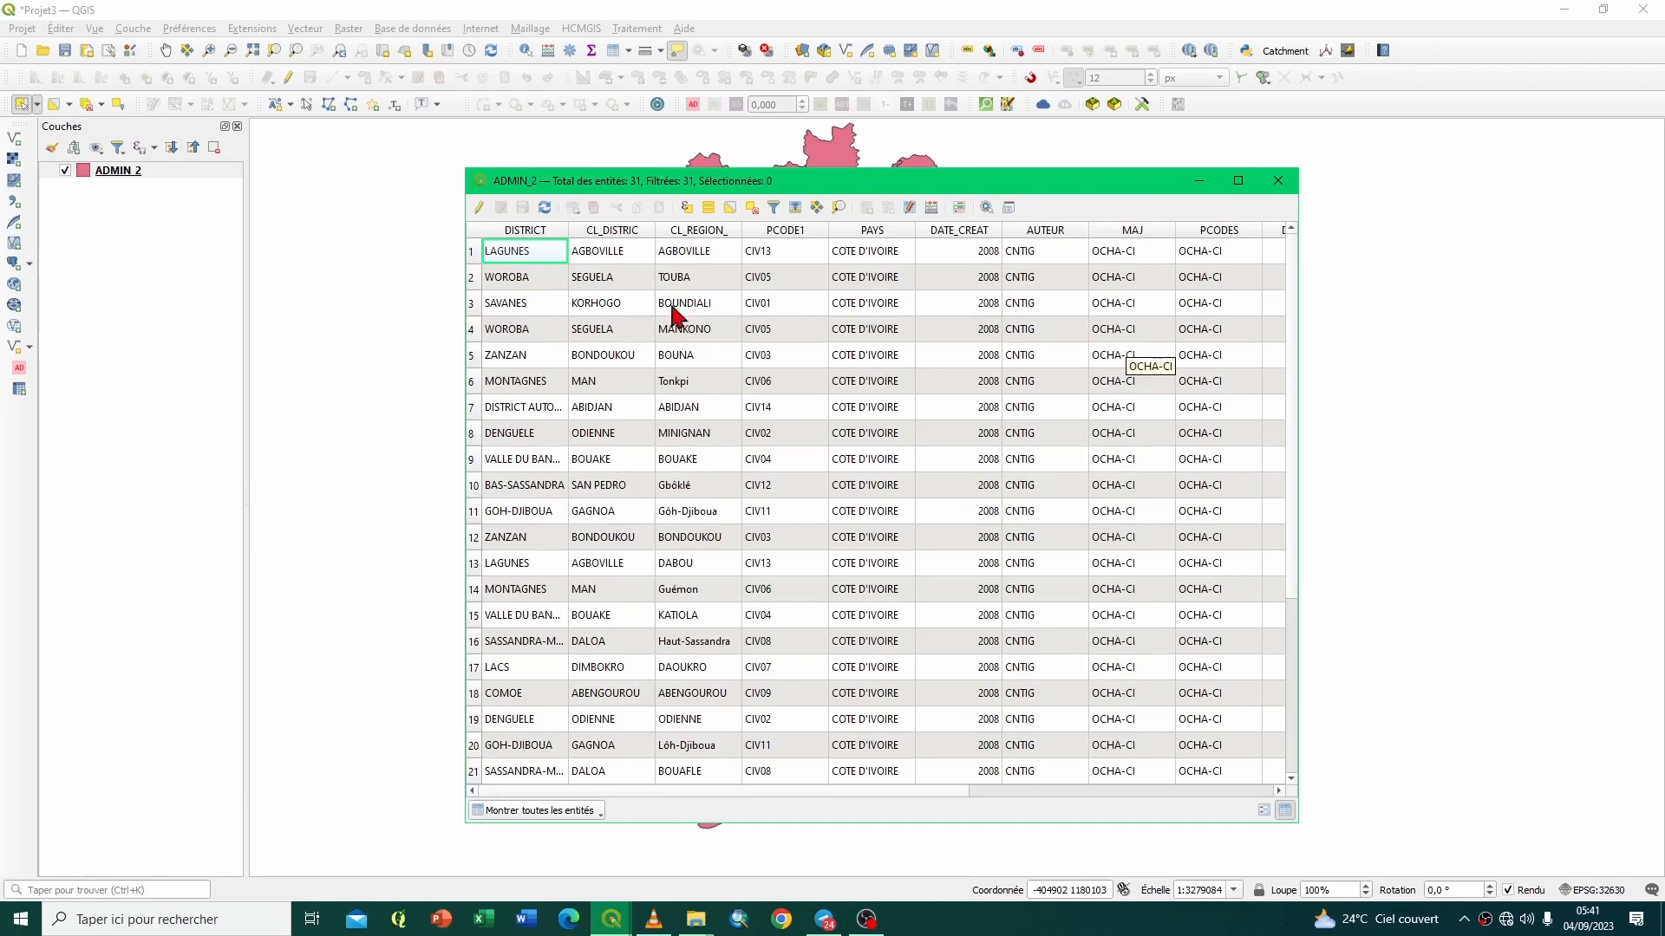
# Select the first record, AGBOVILLE, in the attribute table and move the table aside to locate the region on the map.
pyautogui.click(473, 253)
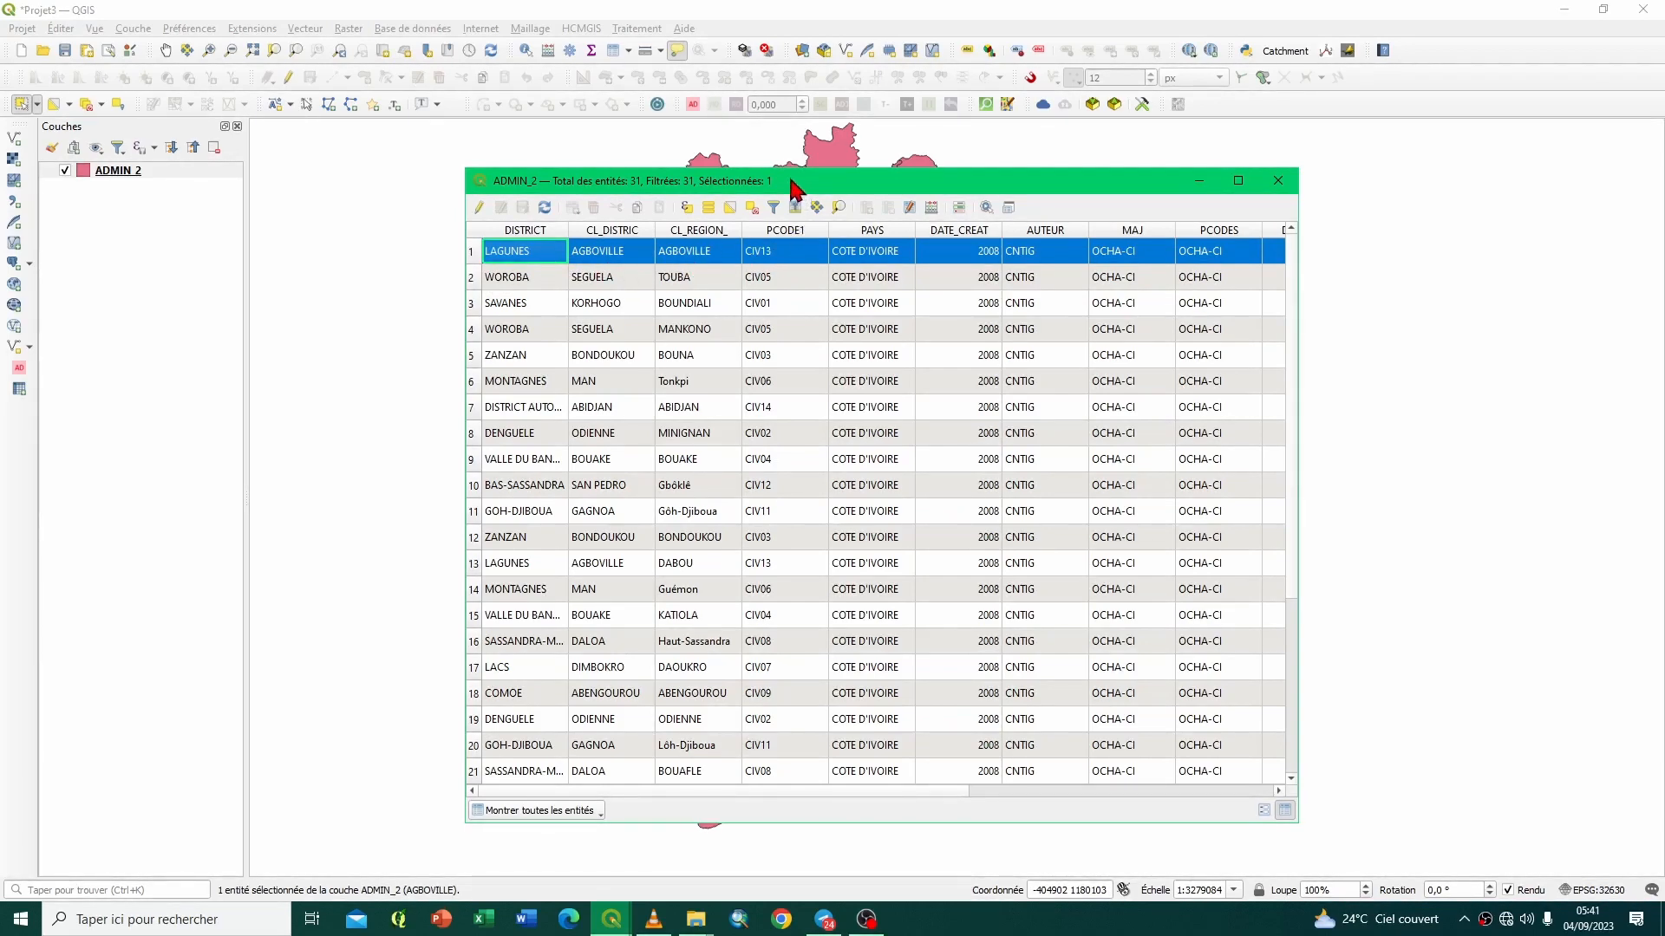
pyautogui.moveTo(791, 185); pyautogui.dragTo(364, 283)
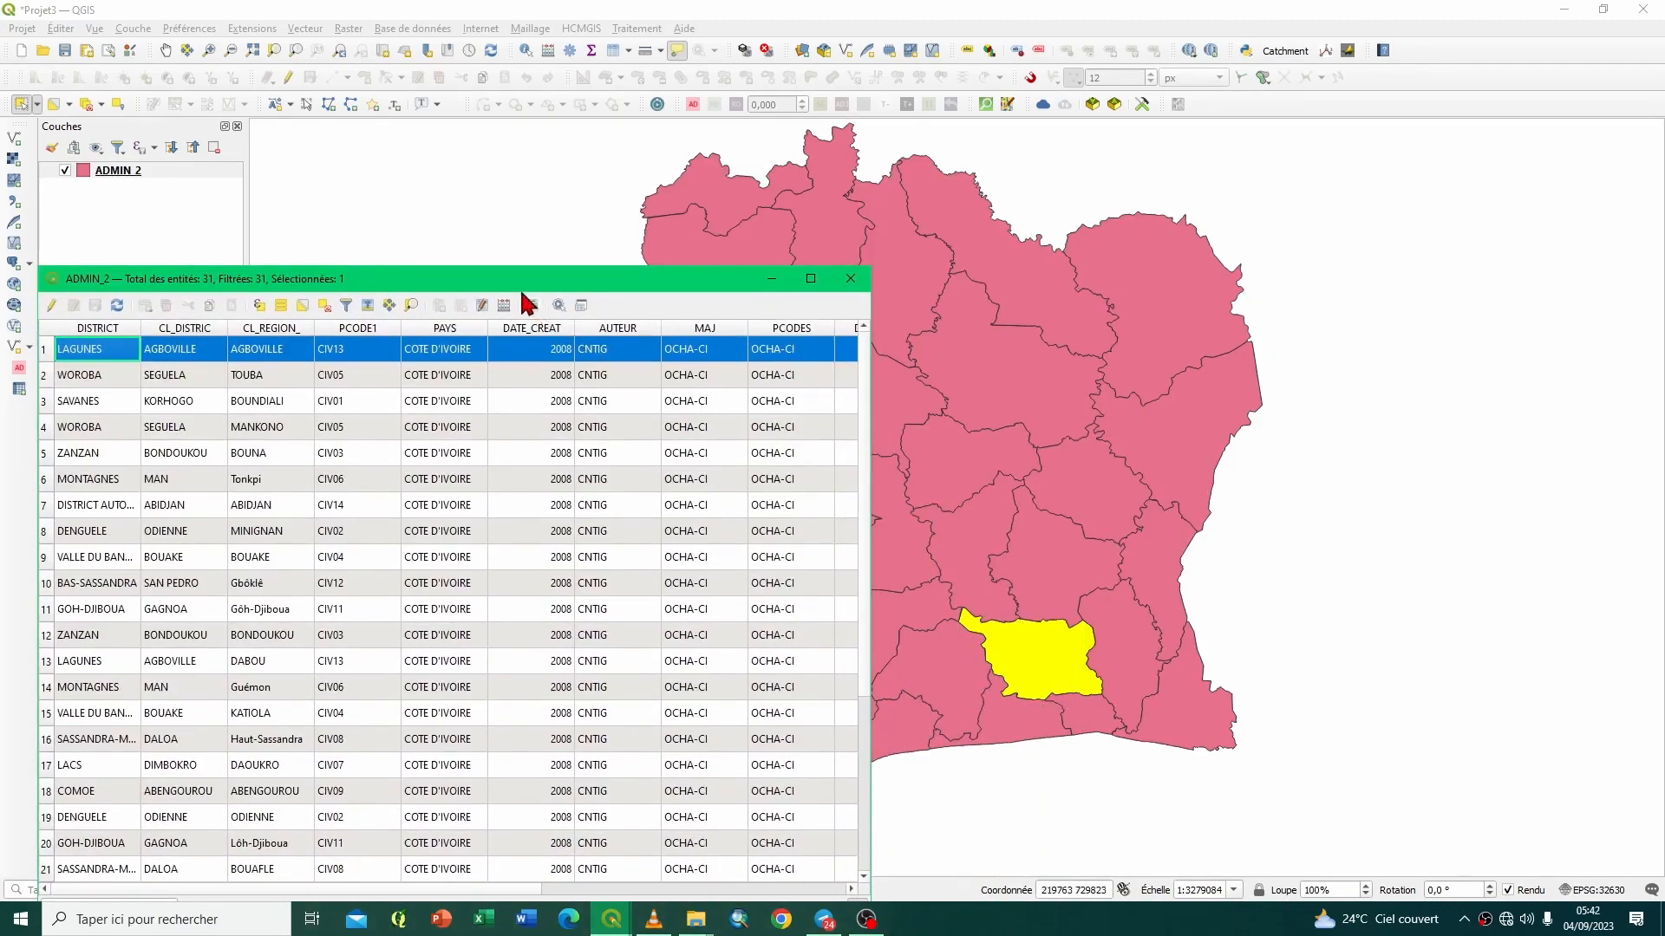
pyautogui.moveTo(519, 284); pyautogui.dragTo(573, 125)
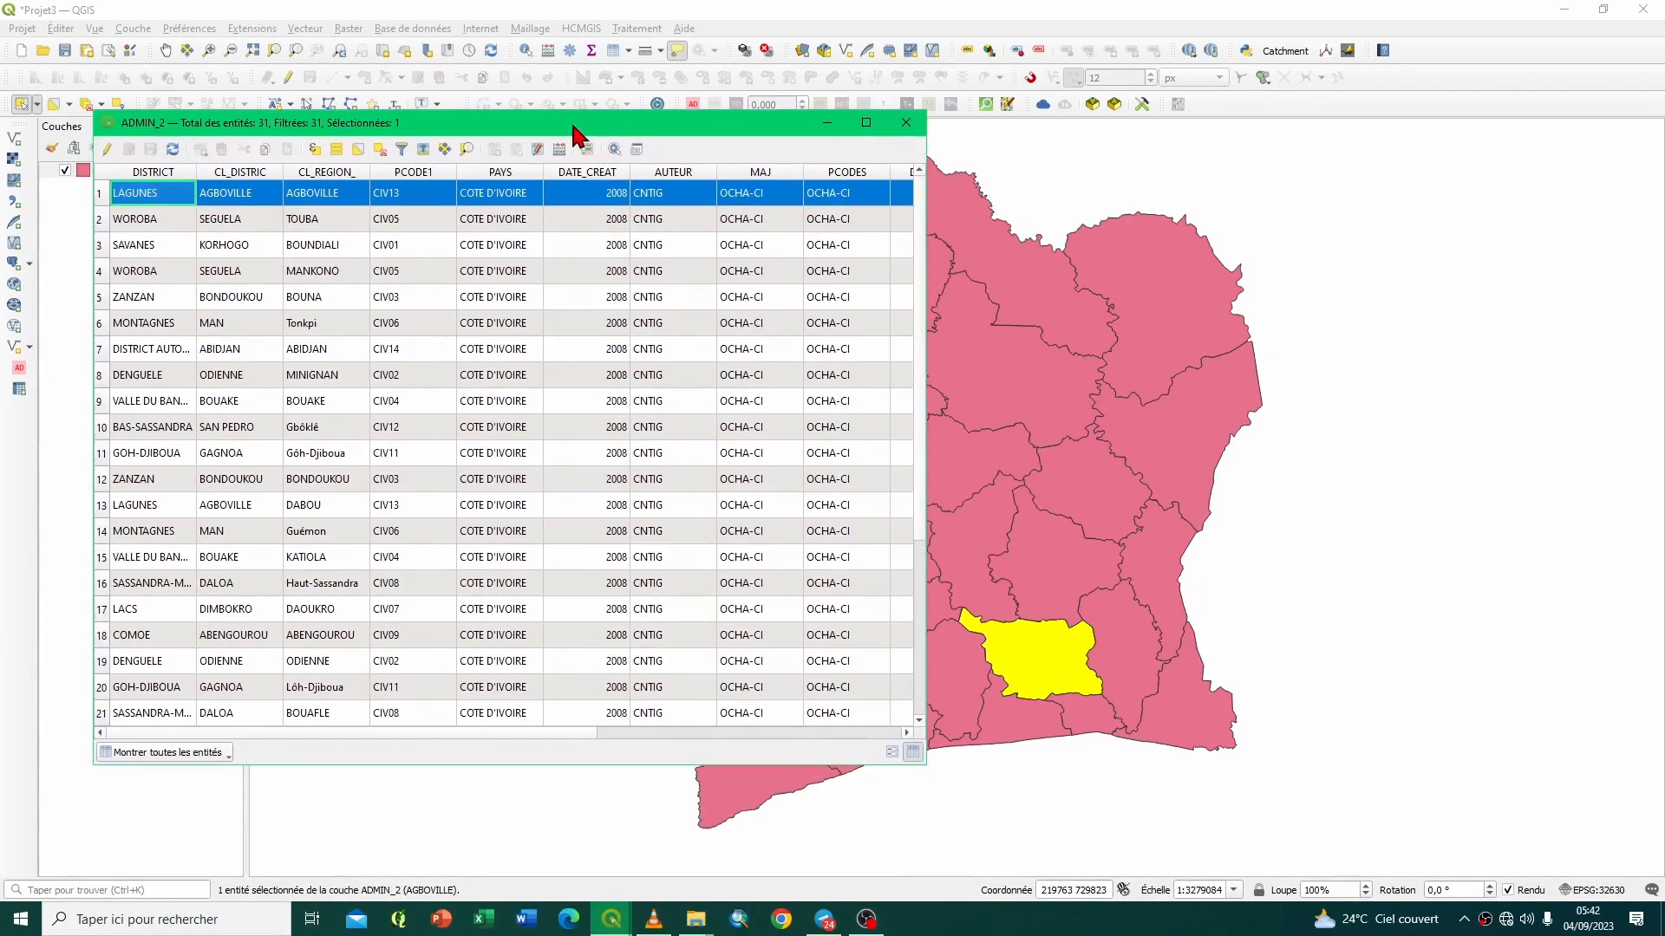
# Select record 11, Gôh-Djiboua, in the attribute table and shift the table window to reveal the region on the map.
pyautogui.click(102, 457)
pyautogui.moveTo(579, 132); pyautogui.dragTo(458, 158)
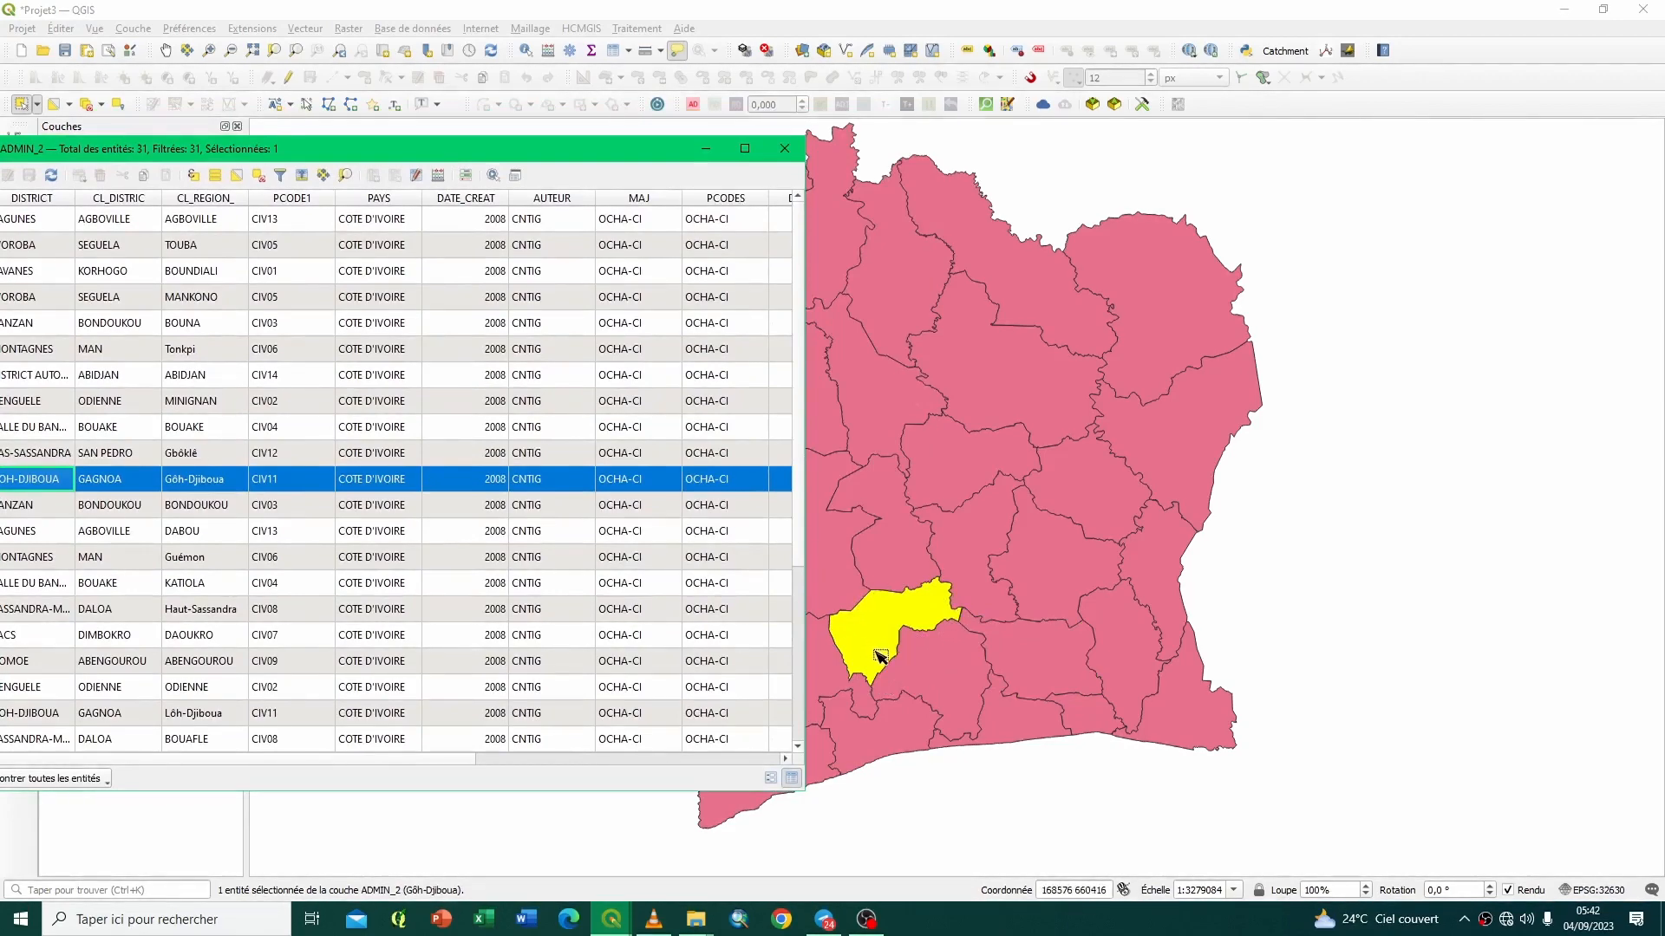
pyautogui.moveTo(400, 155); pyautogui.dragTo(564, 156)
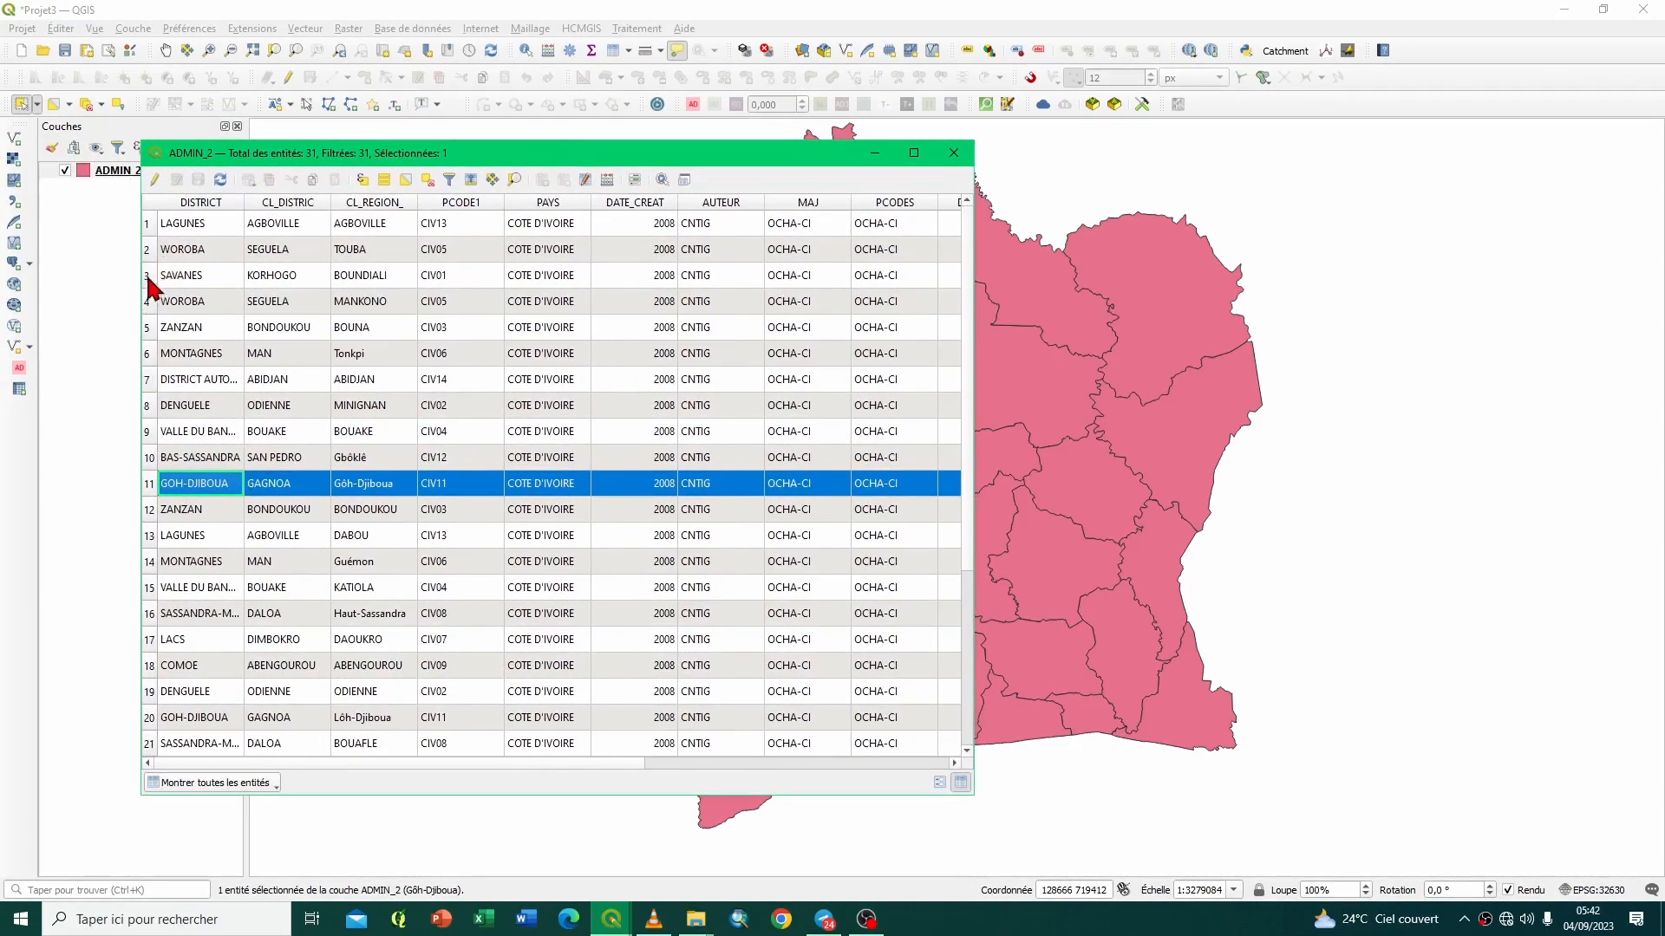
# Select records 3 to 8 together in the attribute table and uncover the map to view the matching regions.
pyautogui.moveTo(149, 277); pyautogui.dragTo(144, 420)
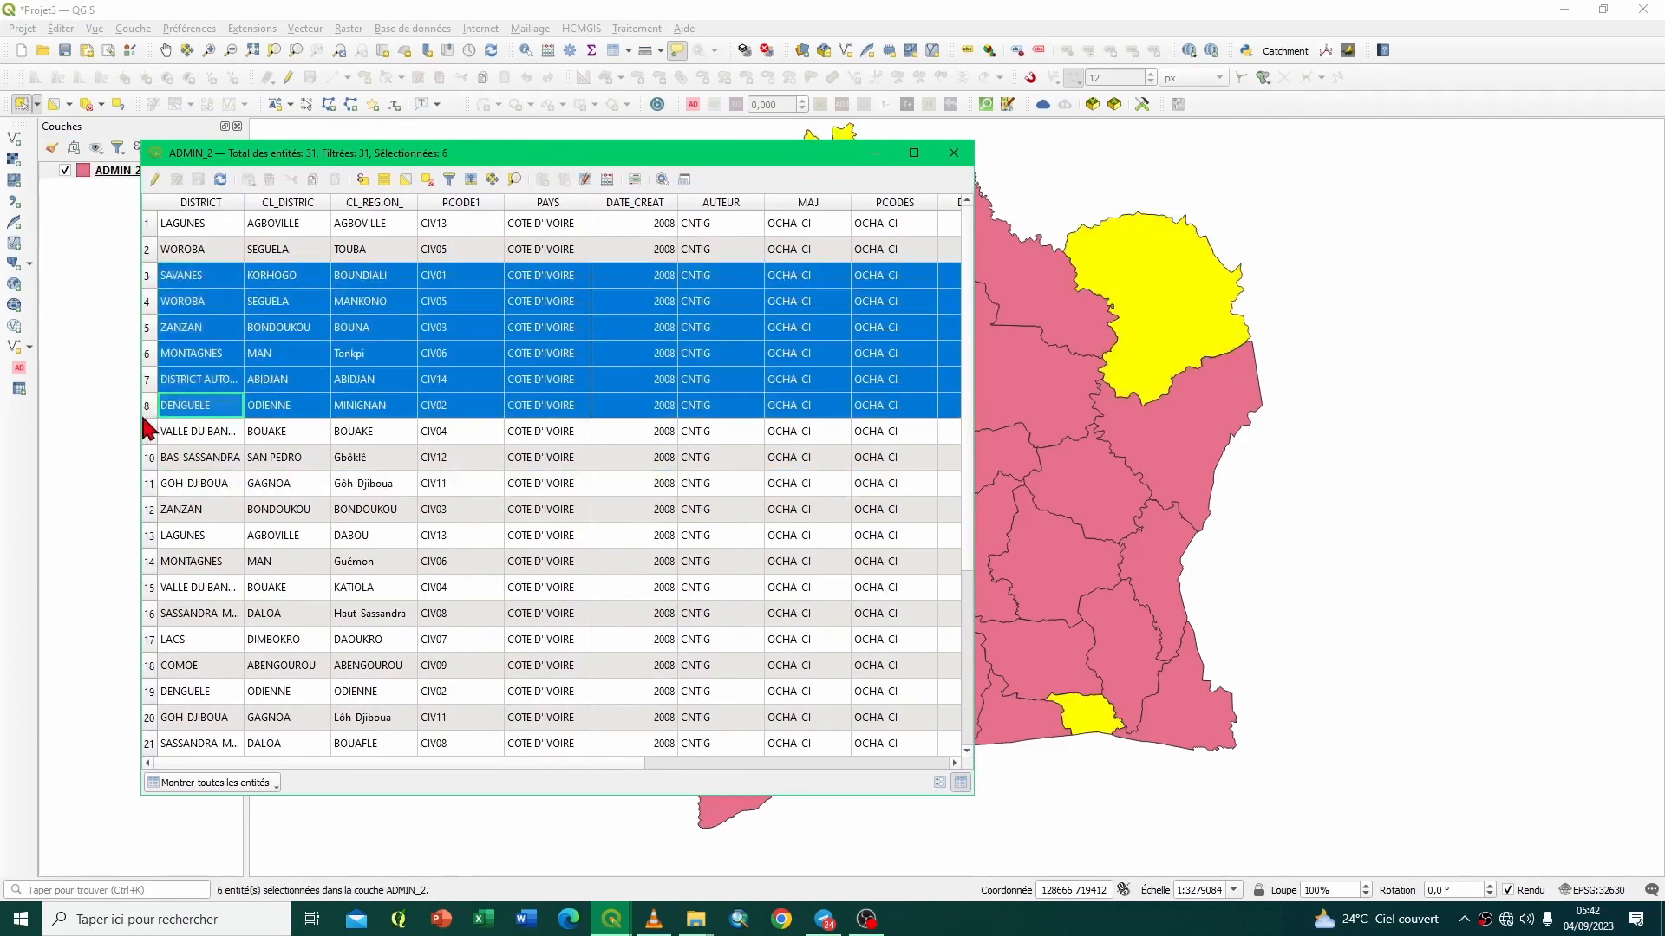
pyautogui.moveTo(275, 153); pyautogui.dragTo(91, 166)
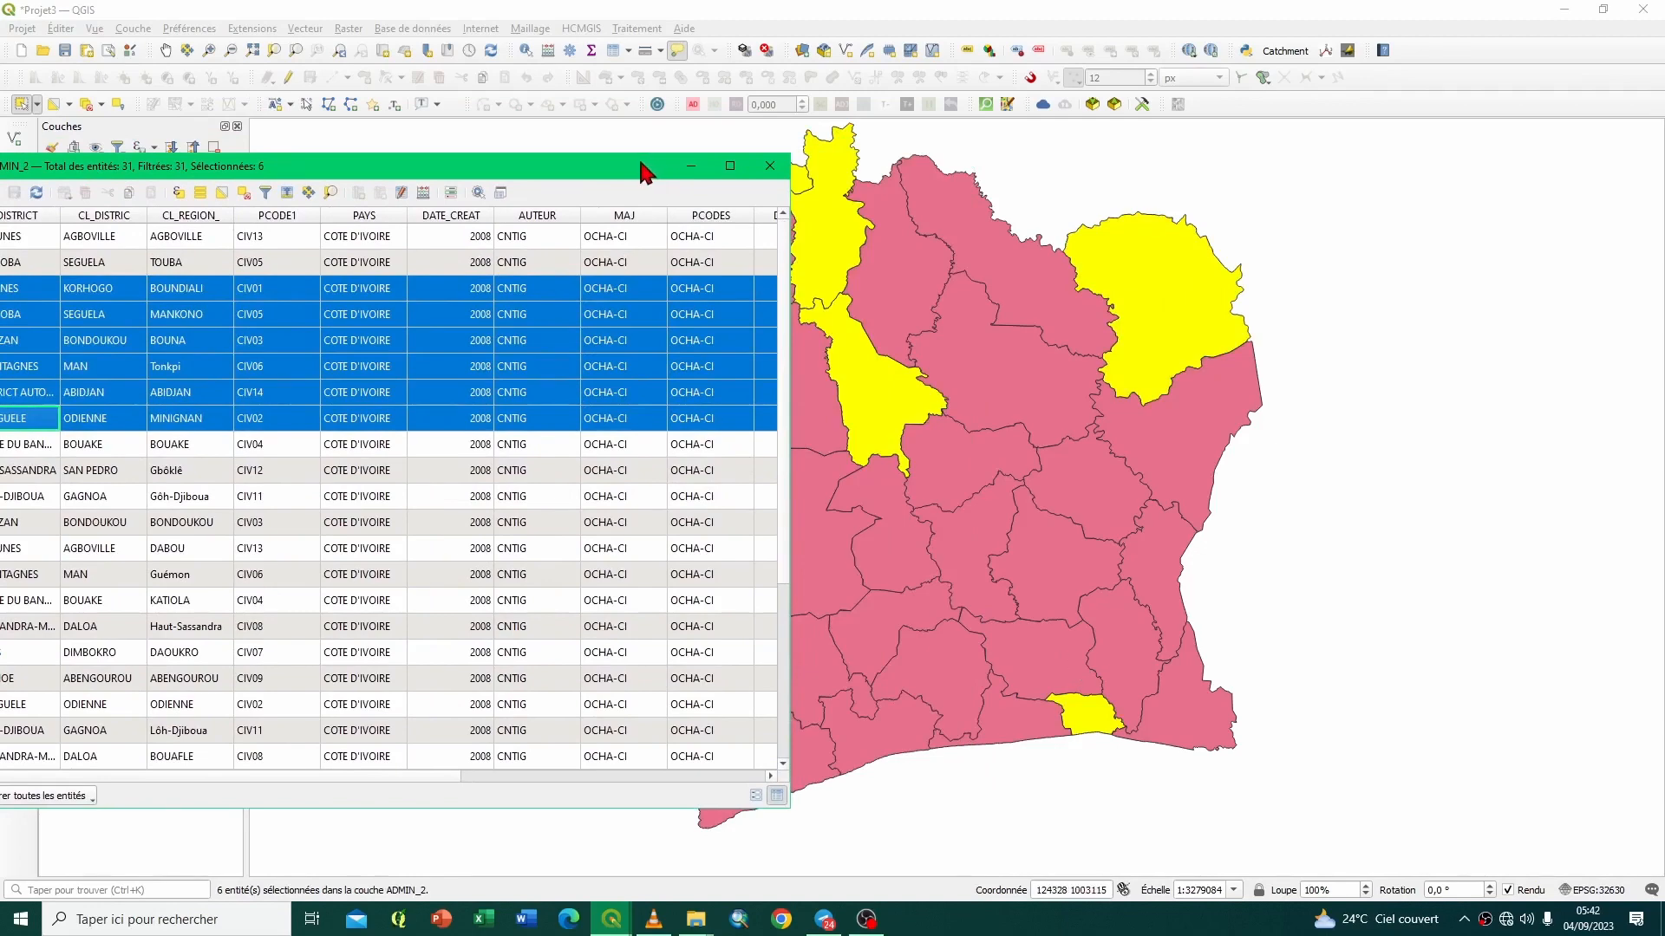
pyautogui.moveTo(649, 174); pyautogui.dragTo(865, 160)
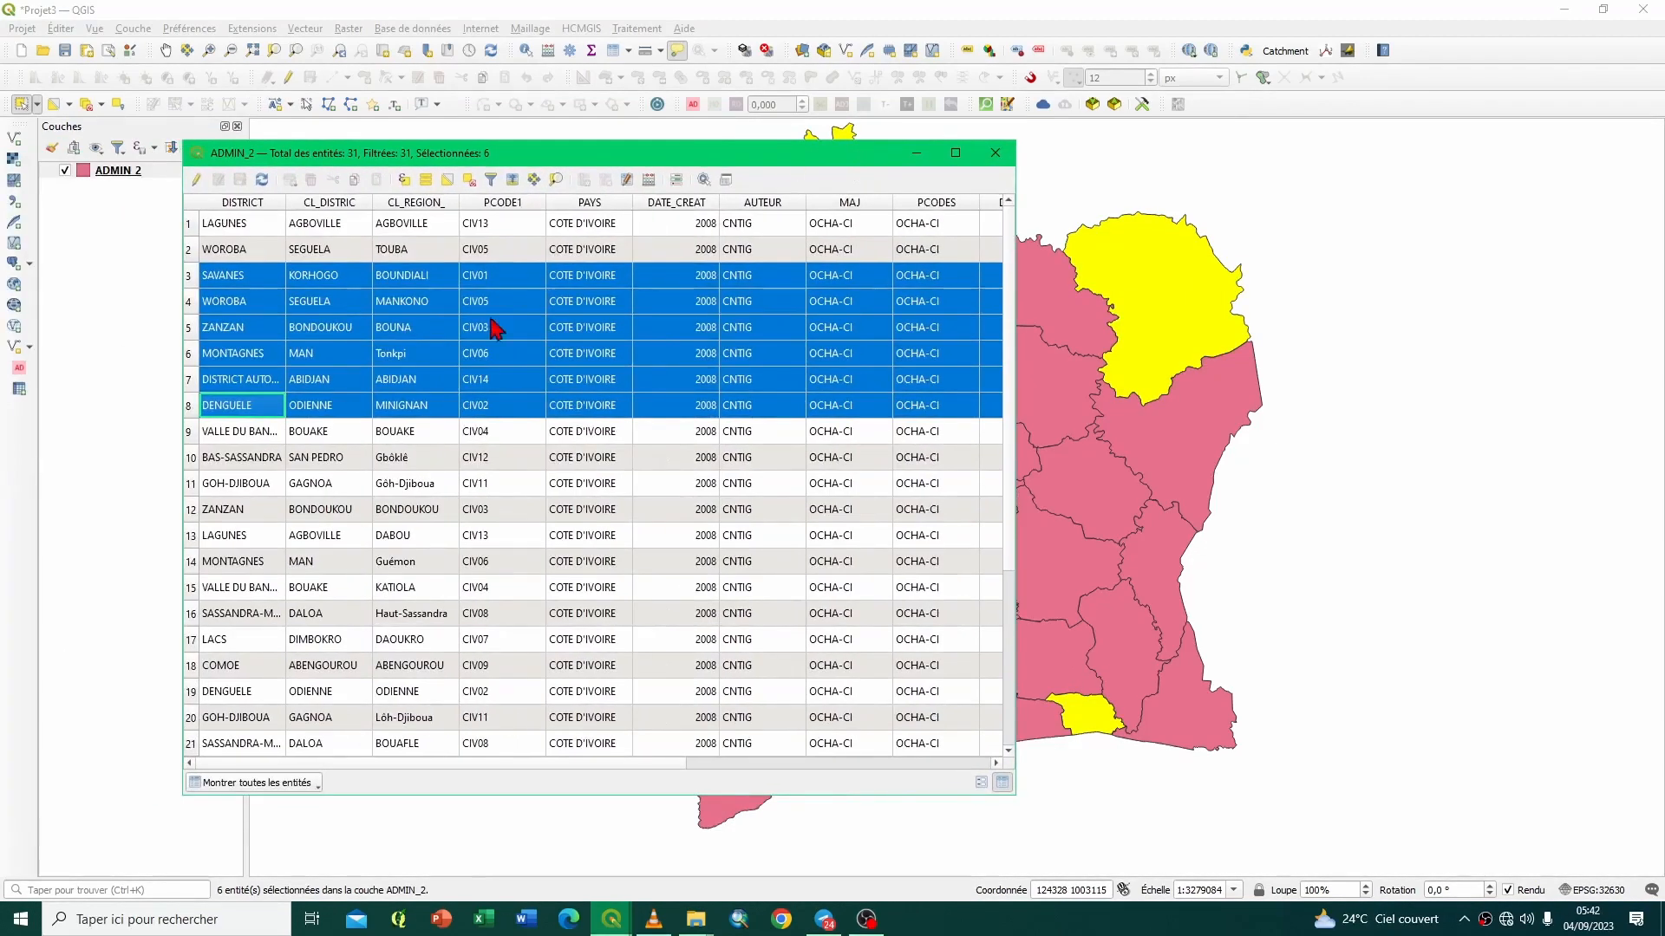
# Remove records 6, 7 and 8 from the selection in the attribute table and uncover the map to view the remaining selected regions.
pyautogui.keyDown('ctrl'); pyautogui.click(192, 356); pyautogui.keyUp('ctrl')
pyautogui.keyDown('ctrl'); pyautogui.click(192, 381); pyautogui.keyUp('ctrl')
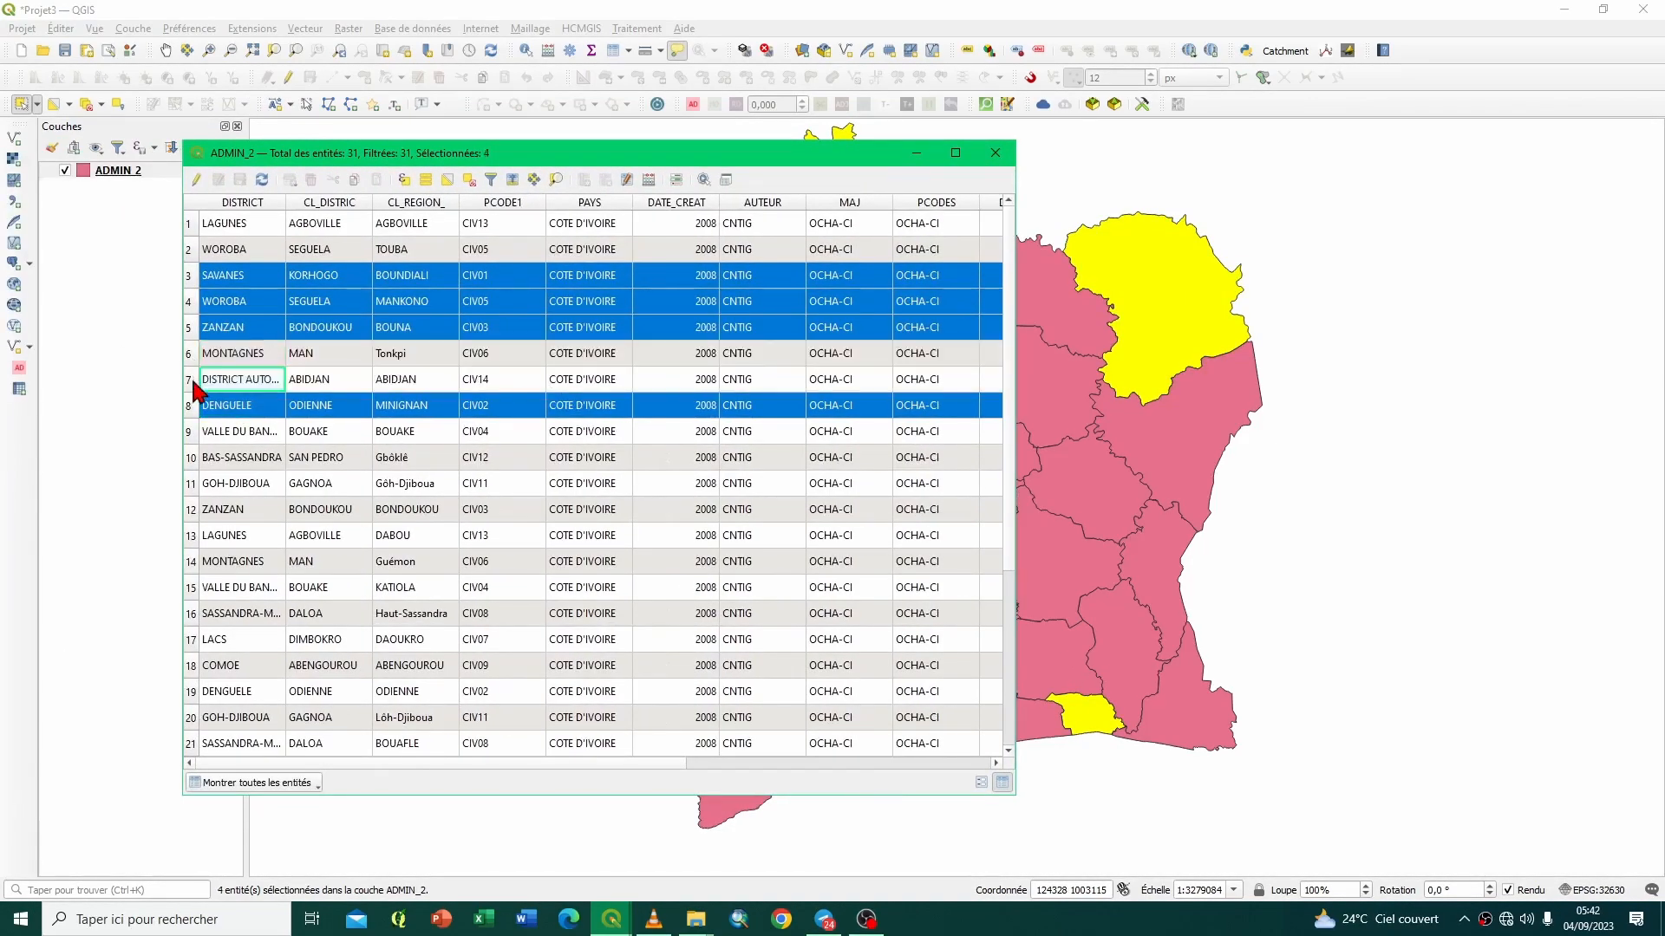
pyautogui.keyDown('ctrl'); pyautogui.click(192, 405); pyautogui.keyUp('ctrl')
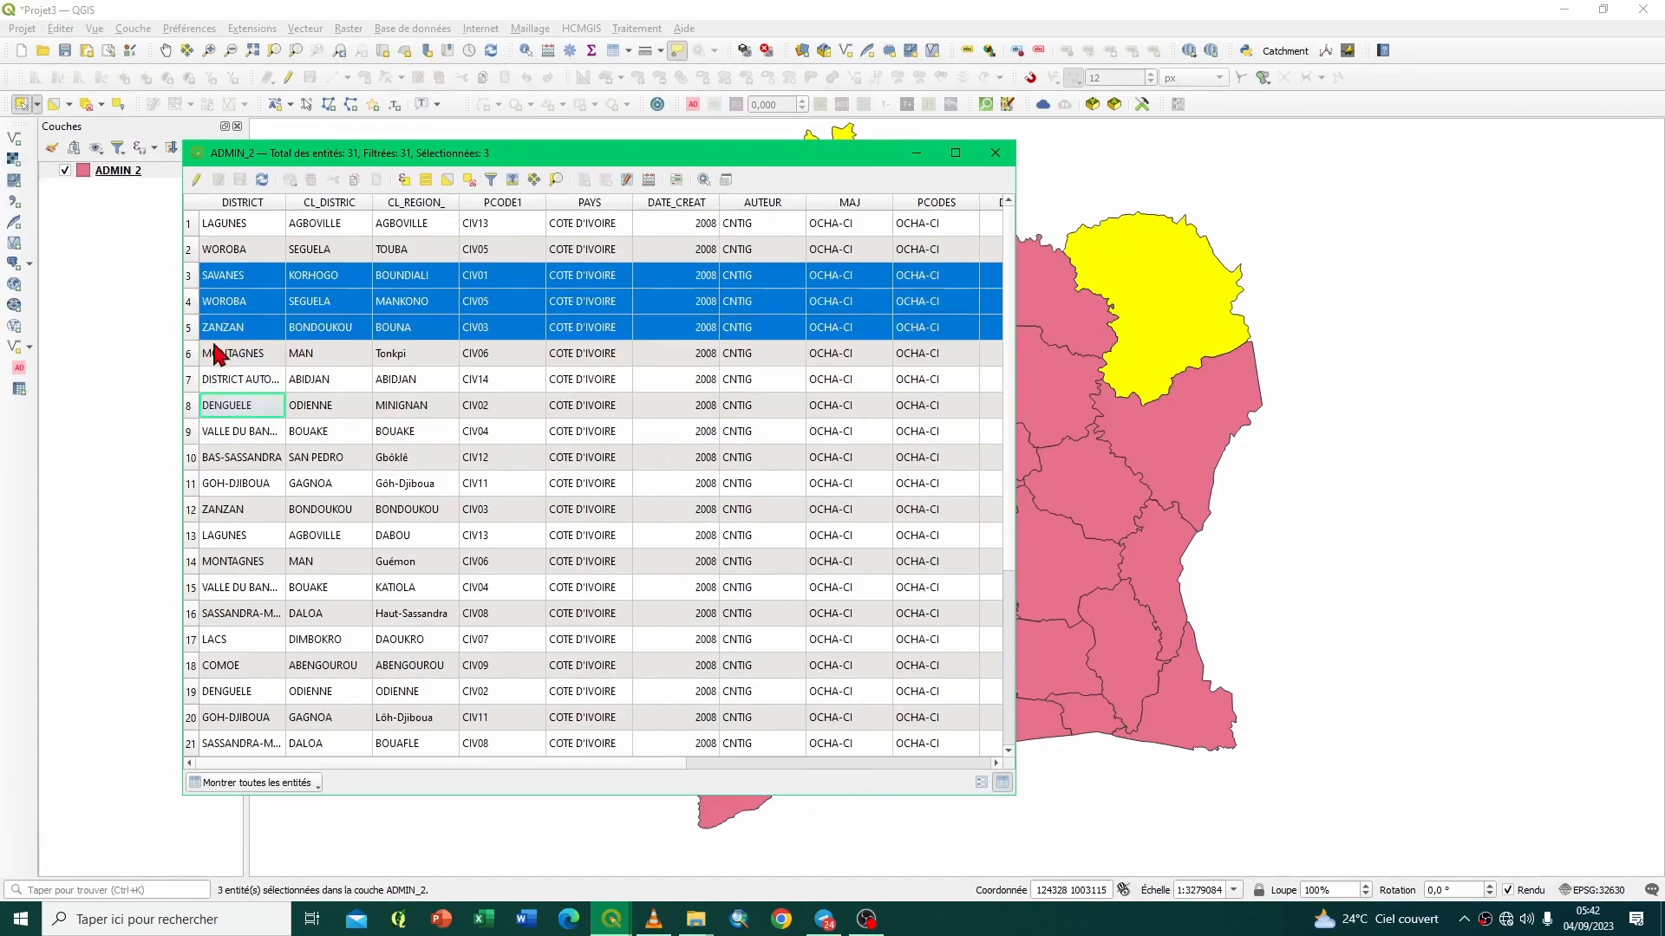
pyautogui.moveTo(318, 156); pyautogui.dragTo(31, 142)
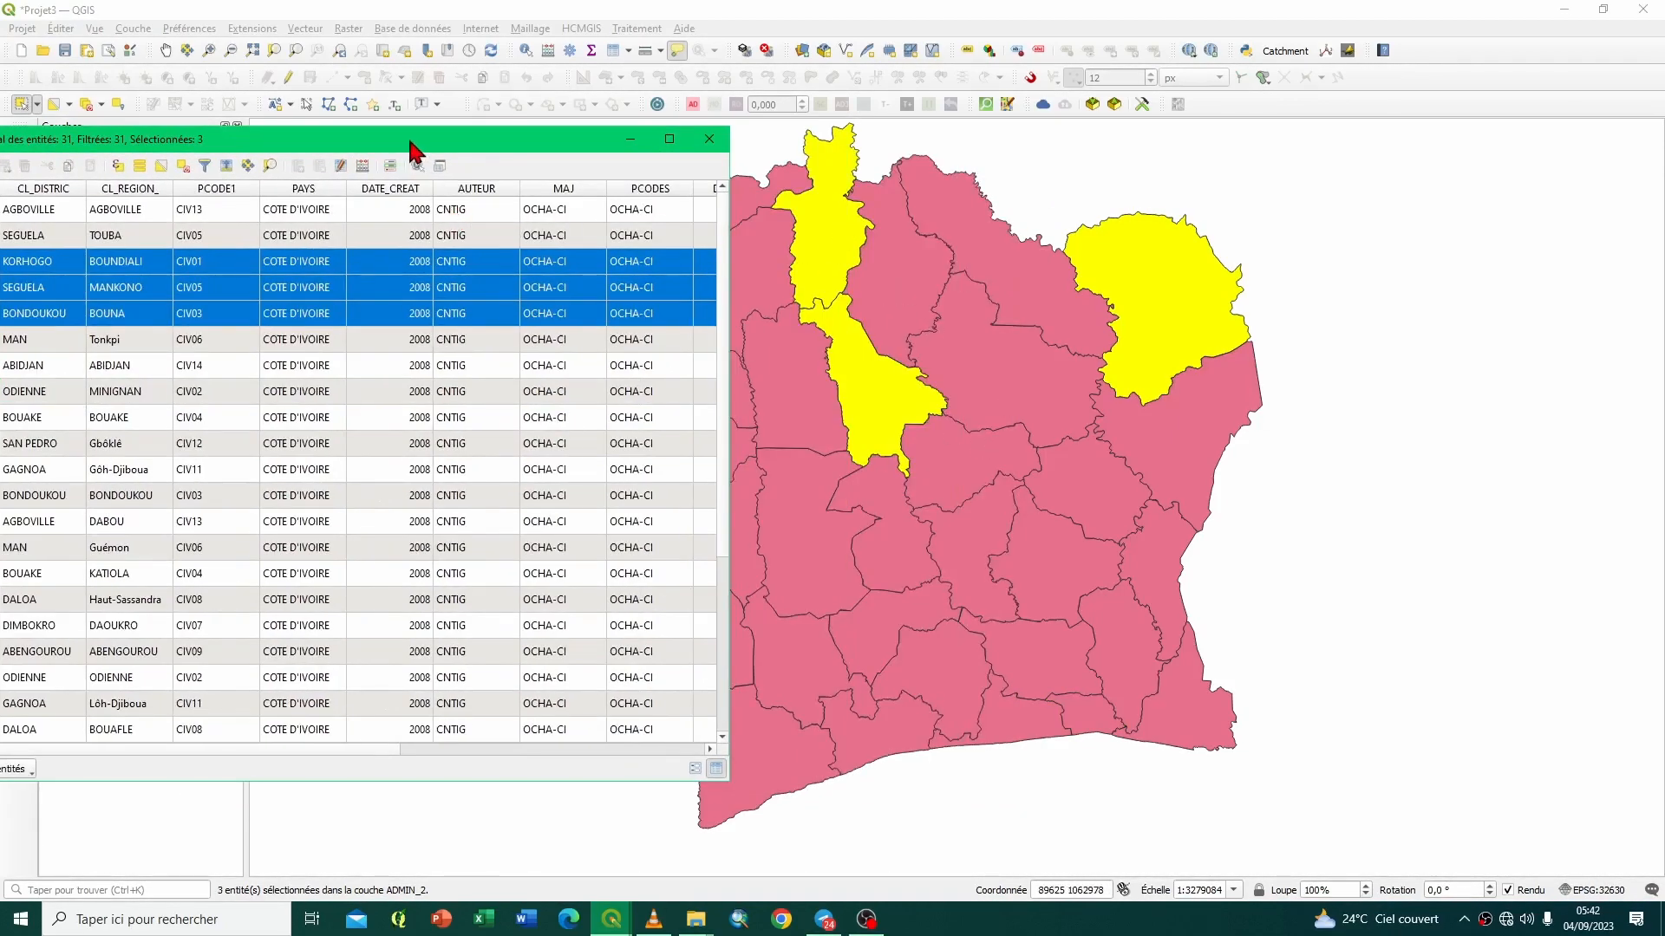
# Bring the attribute table back into view and sort its records by DISTRICT in ascending order, followed by descending order.
pyautogui.moveTo(411, 140); pyautogui.dragTo(743, 146)
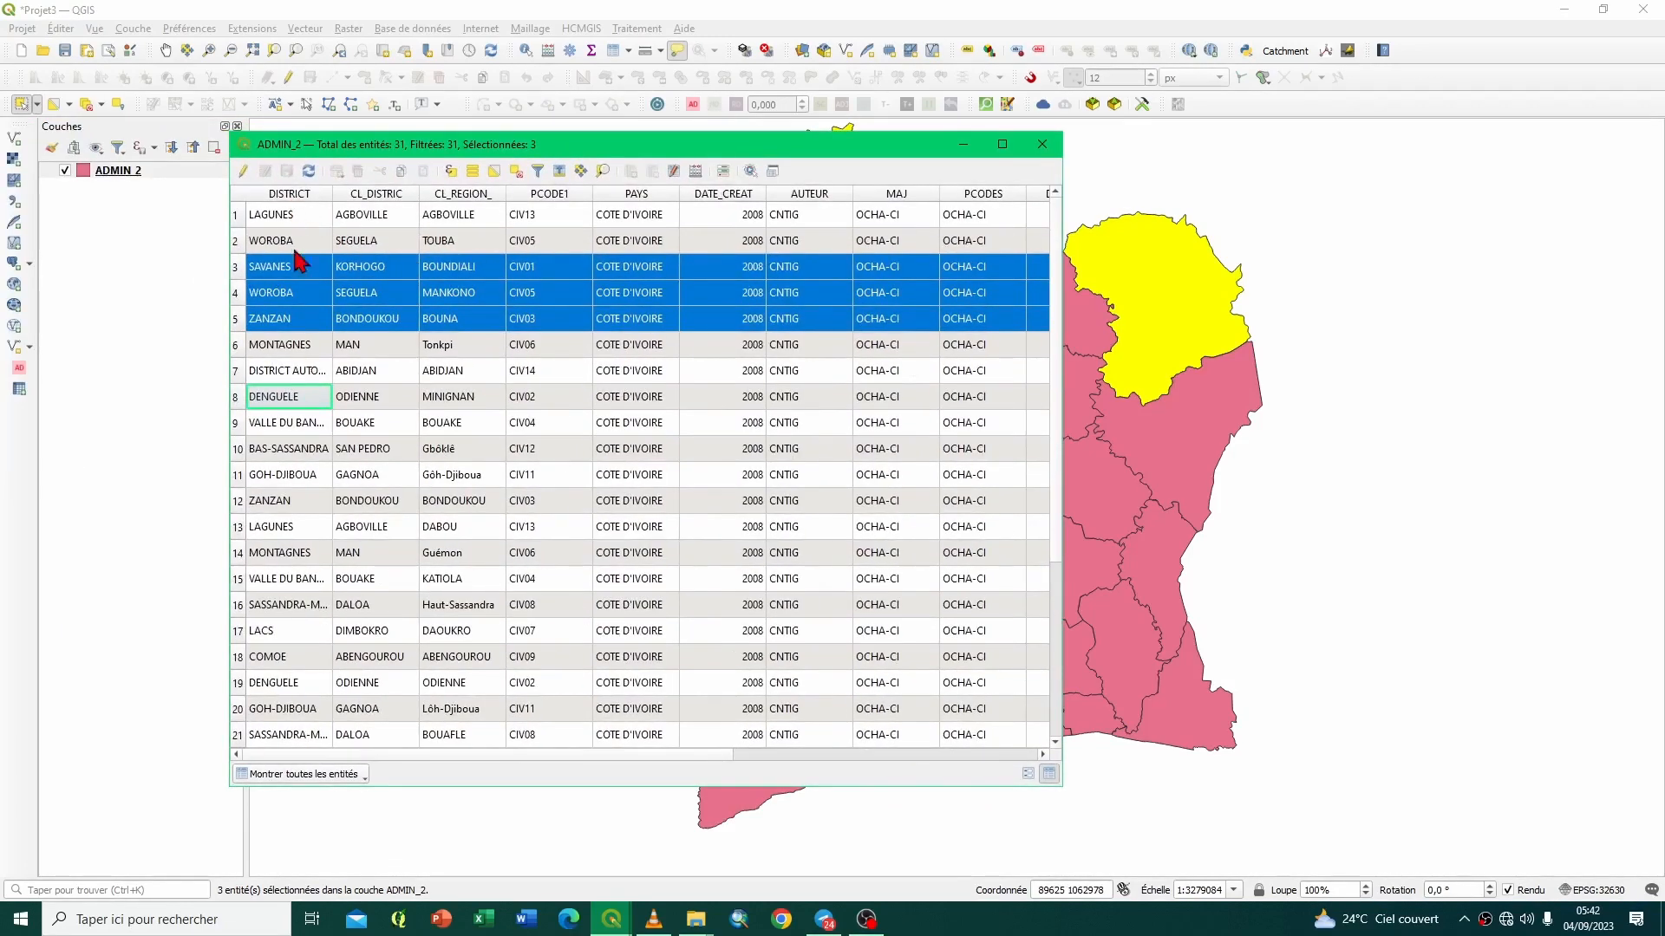
pyautogui.click(288, 195)
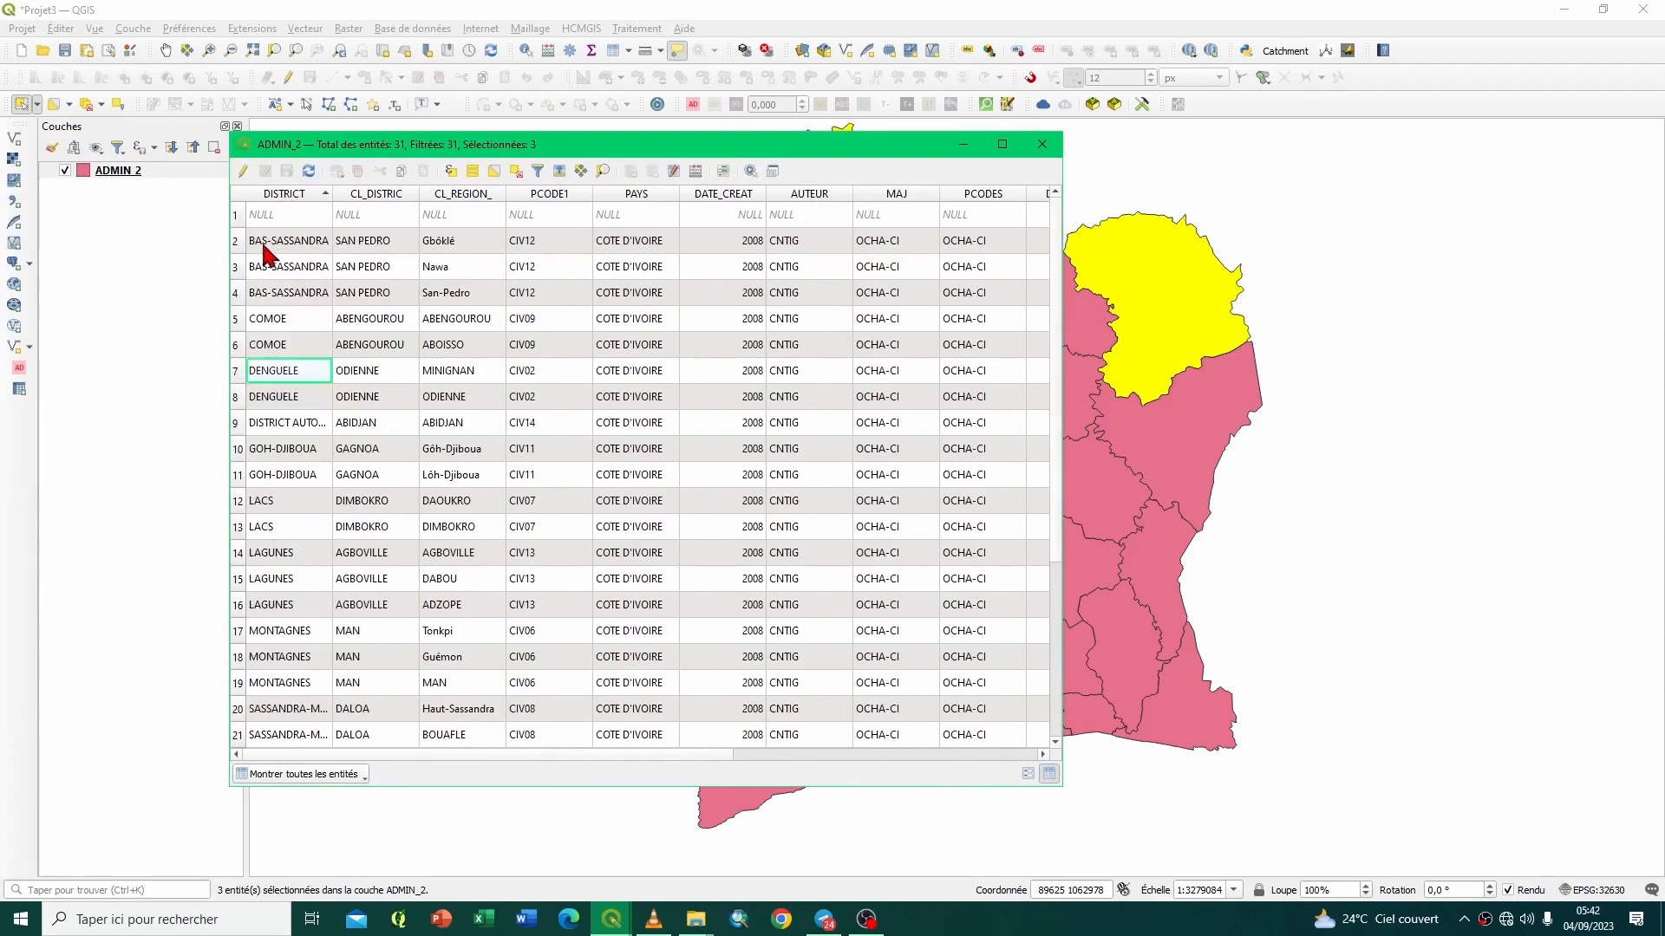
pyautogui.scroll(-3, 286, 564)
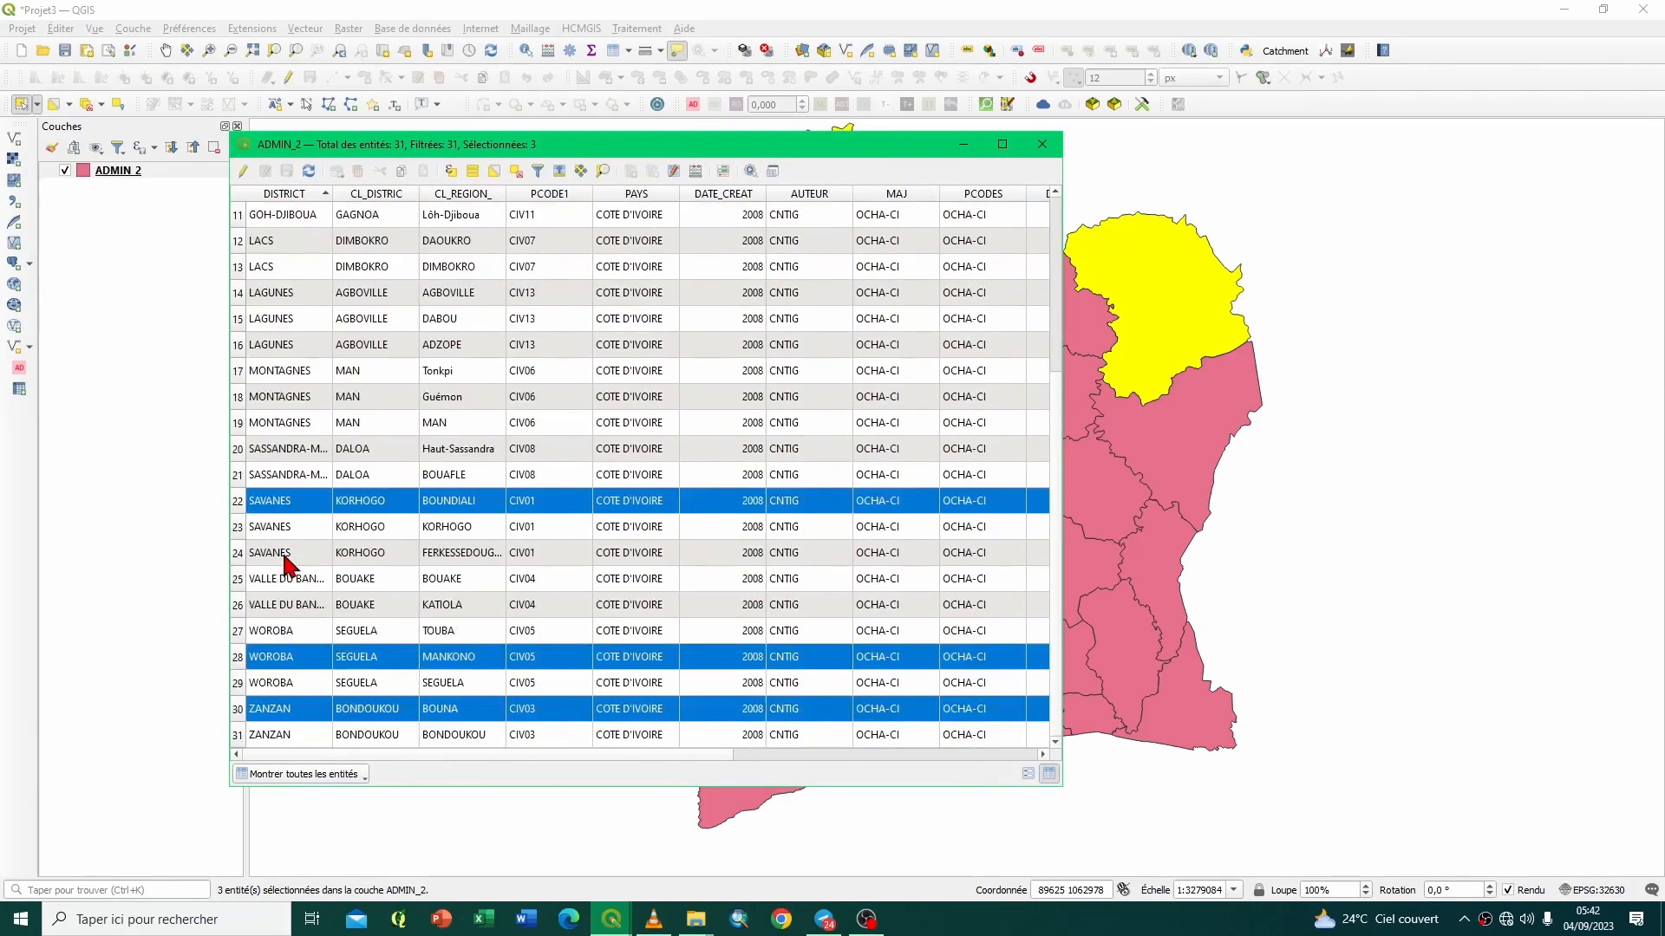
pyautogui.scroll(3, 288, 568)
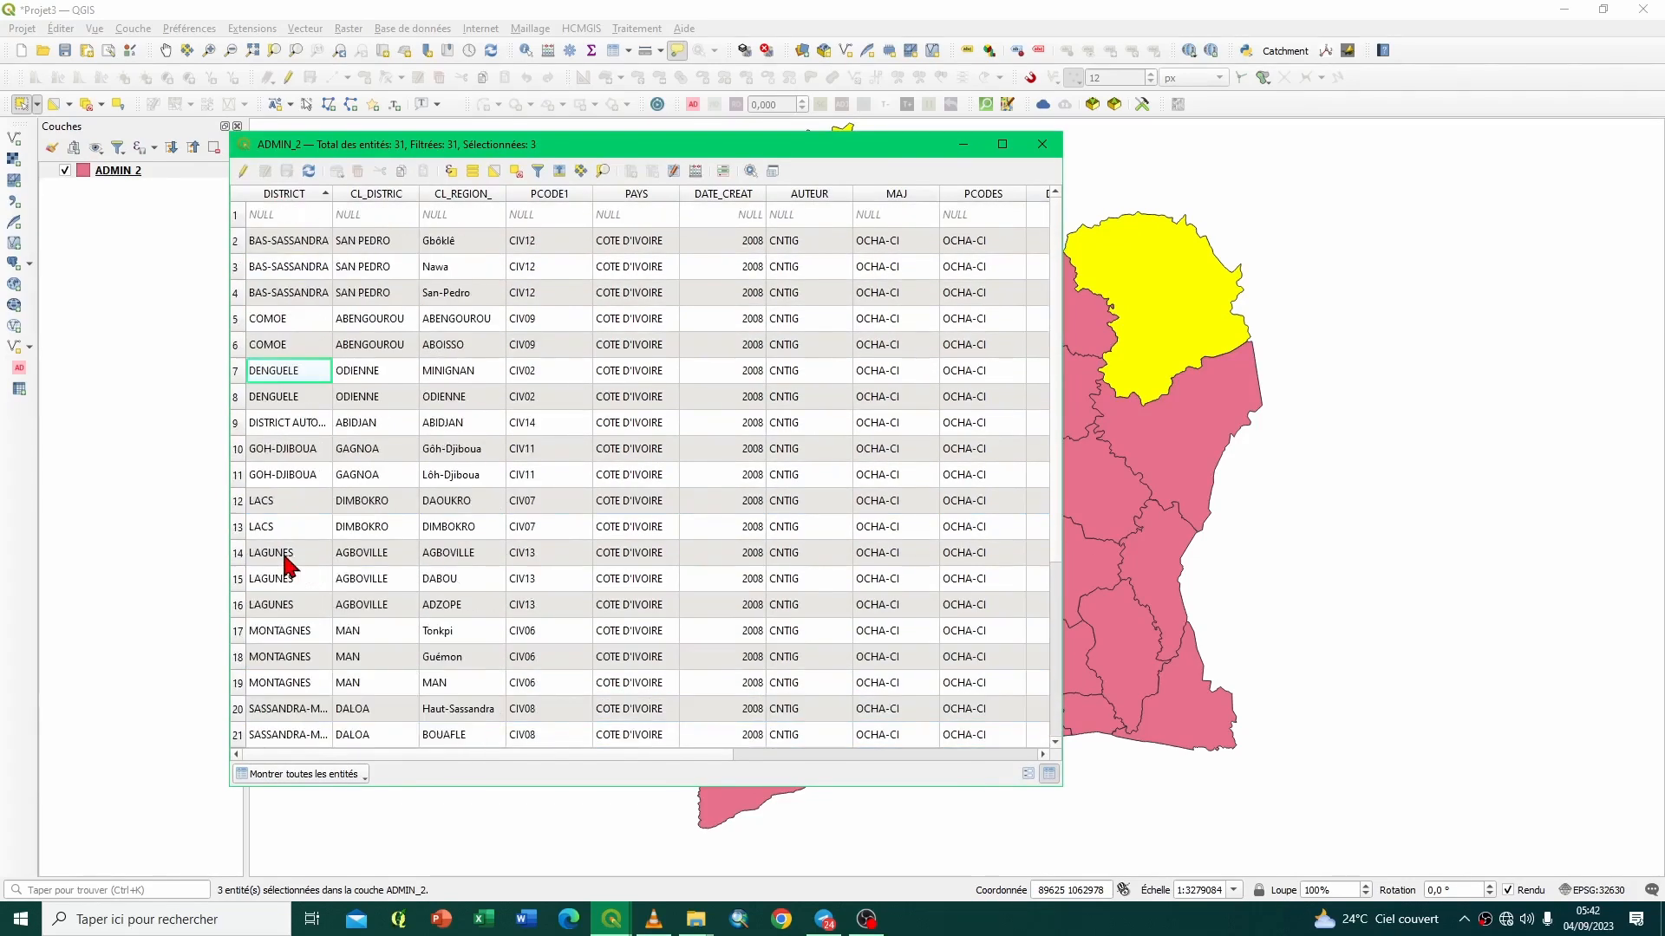
pyautogui.click(283, 196)
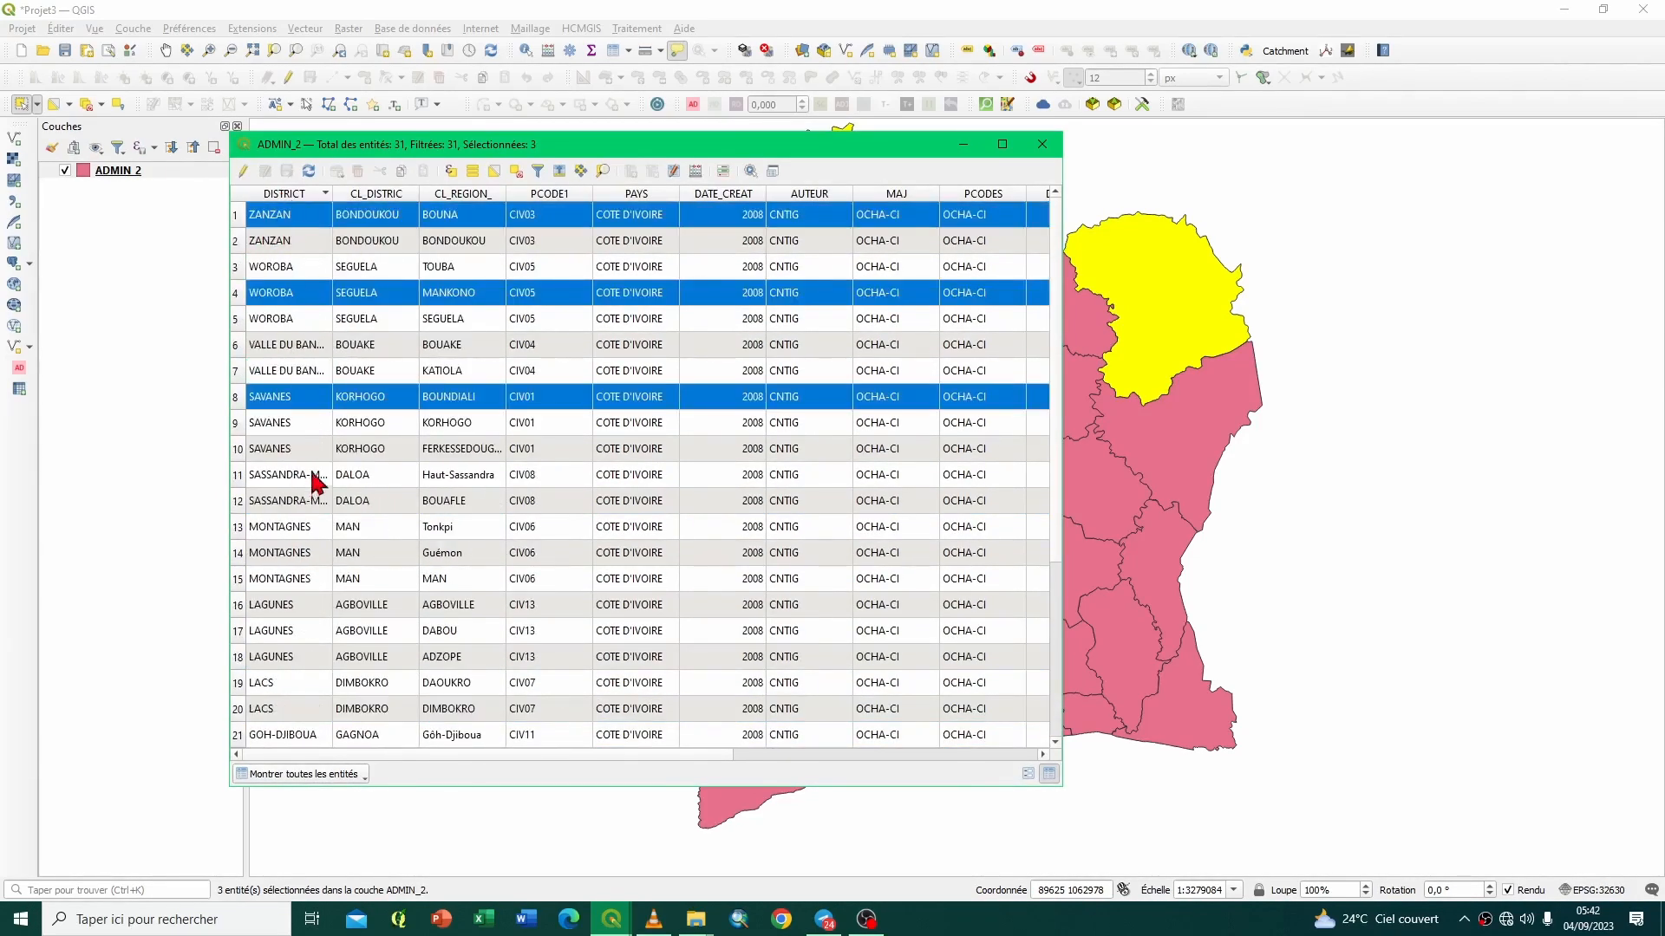
# Select only the first record, BOUNA in the ZANZAN district, and reposition the attribute table to reveal the region on the map.
pyautogui.click(240, 219)
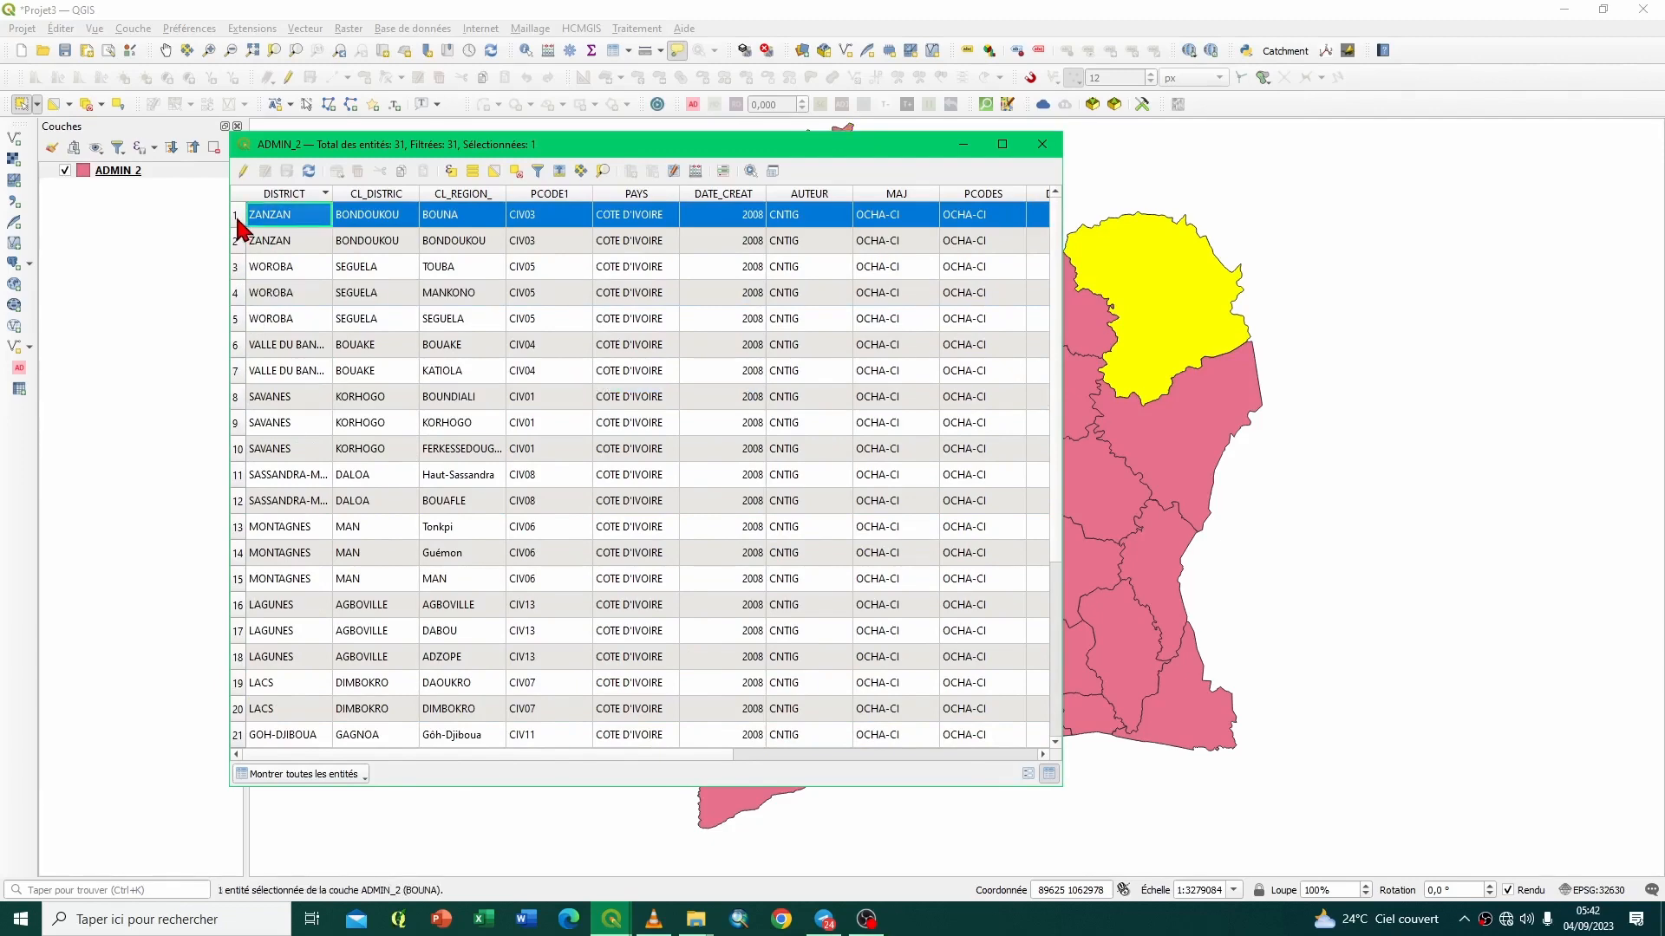
pyautogui.moveTo(520, 149); pyautogui.dragTo(372, 555)
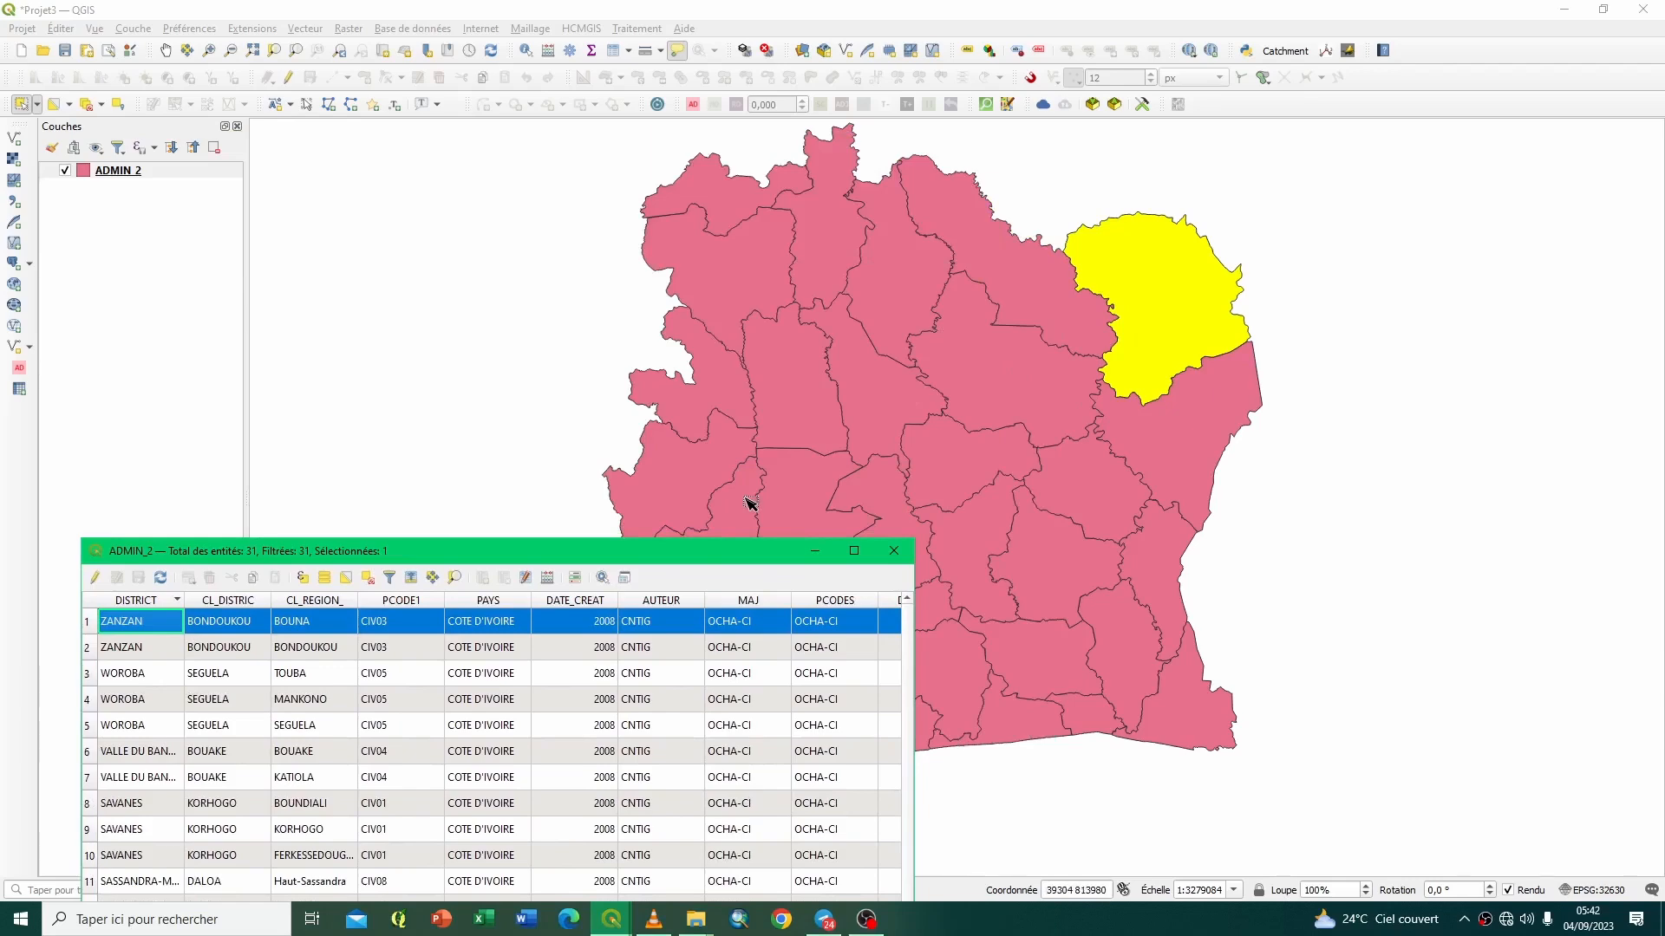
pyautogui.moveTo(699, 556); pyautogui.dragTo(709, 382)
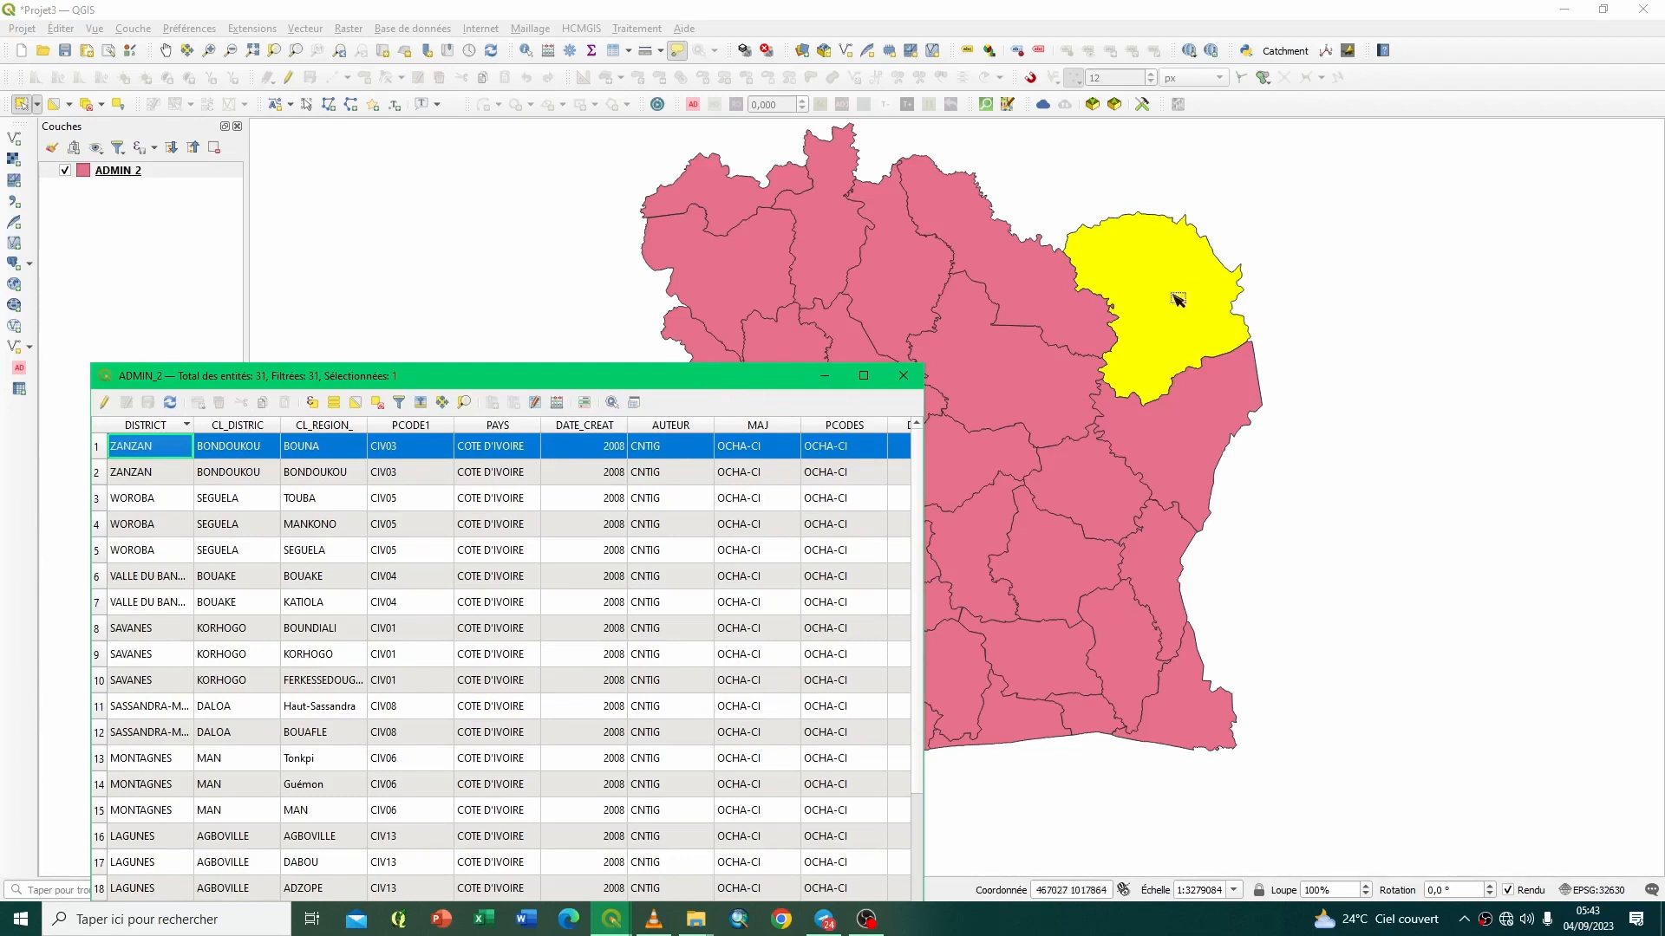
pyautogui.moveTo(1028, 378)
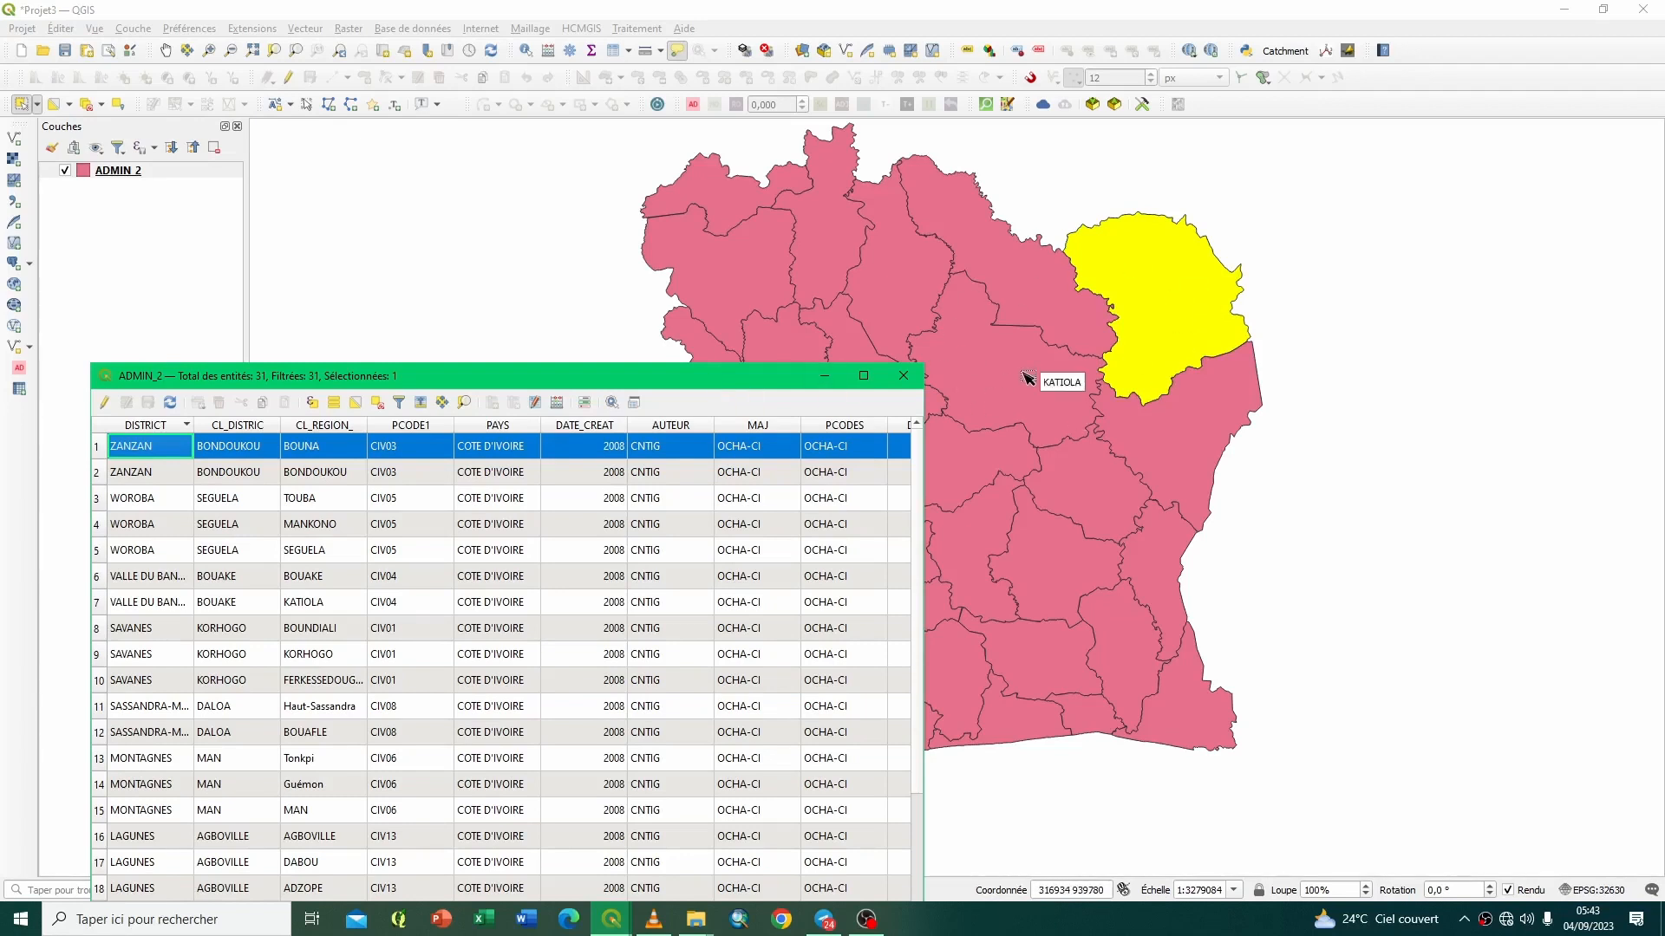